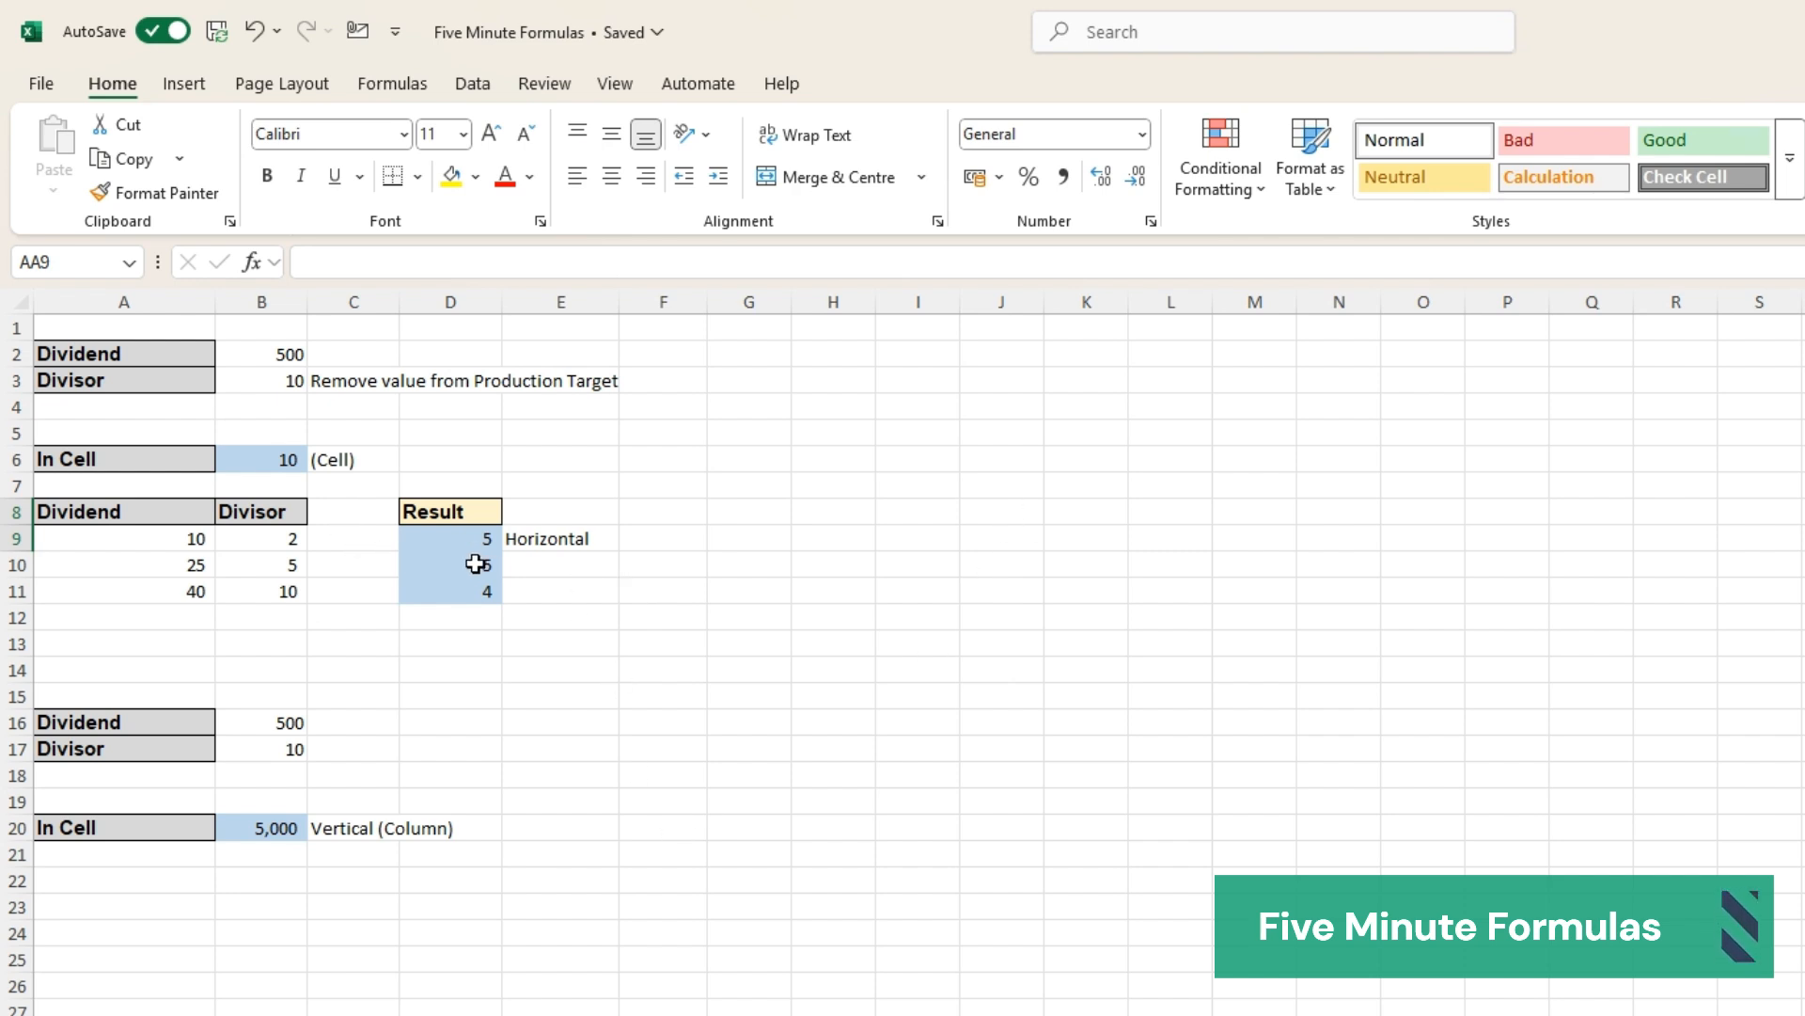
Clear the 5,000 result from B20 and the value from B6.
drag(468, 538, 456, 606)
click(135, 540)
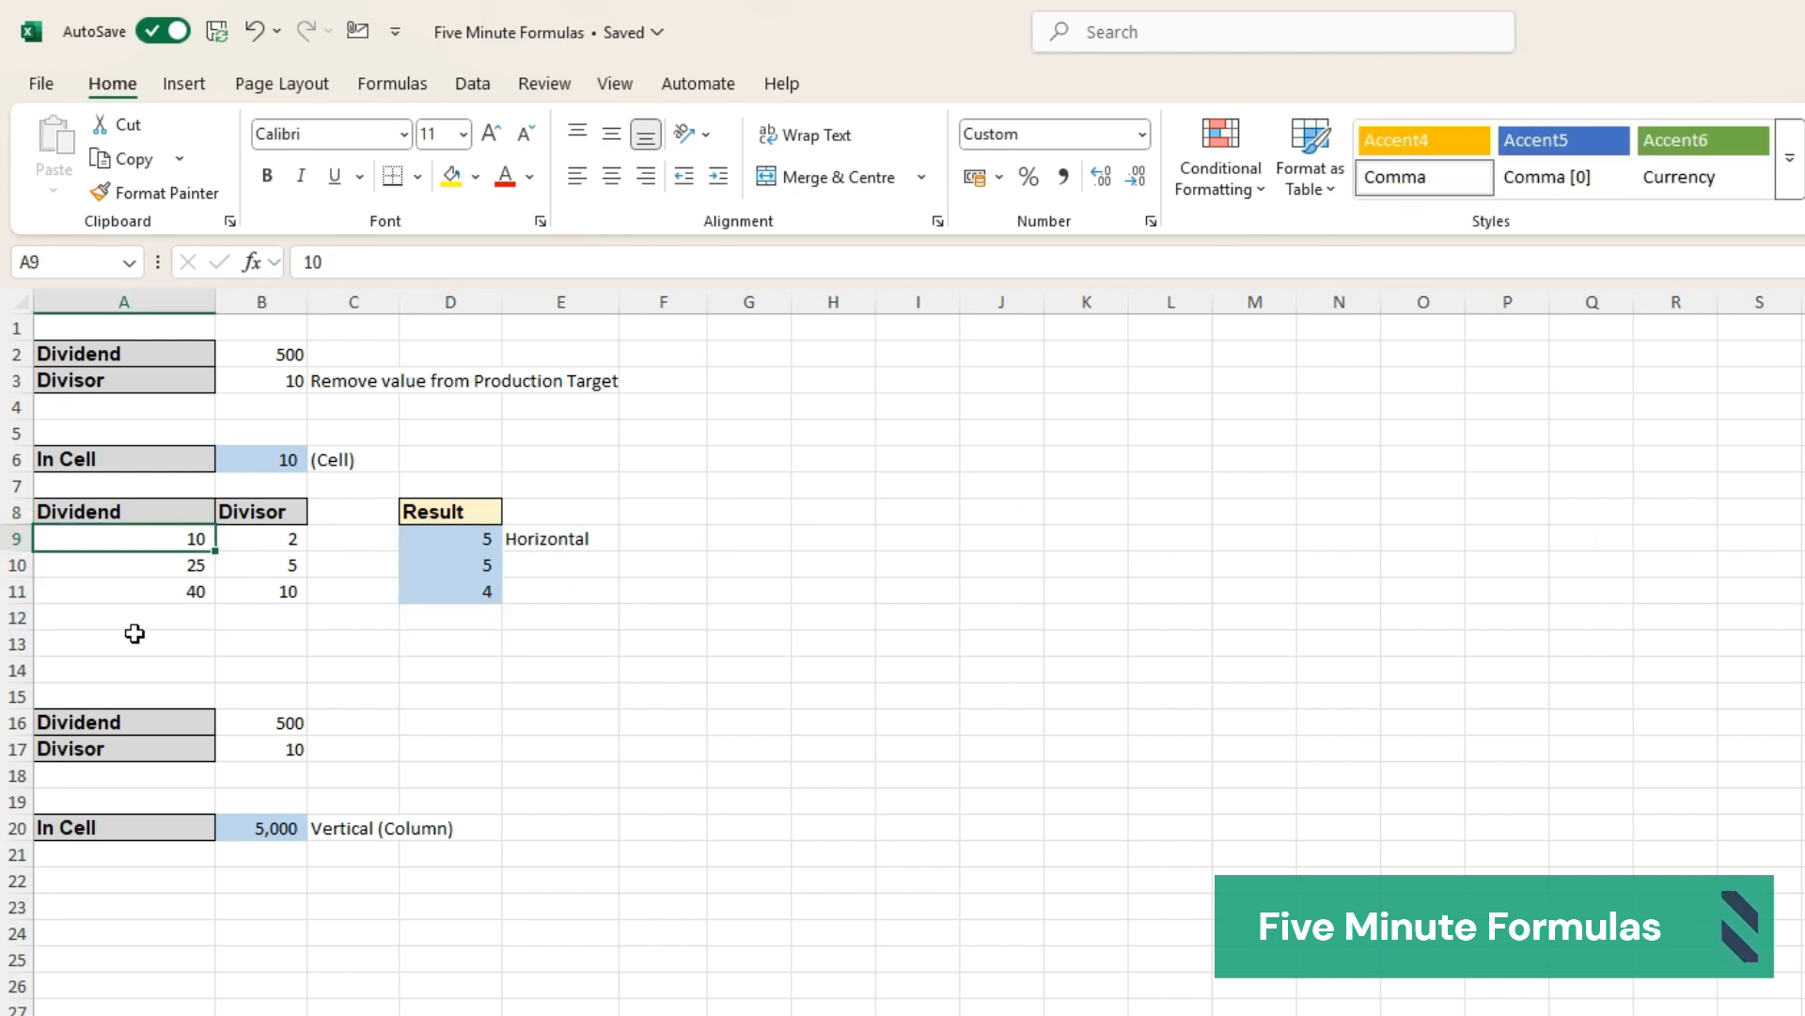
click(265, 827)
key(Delete)
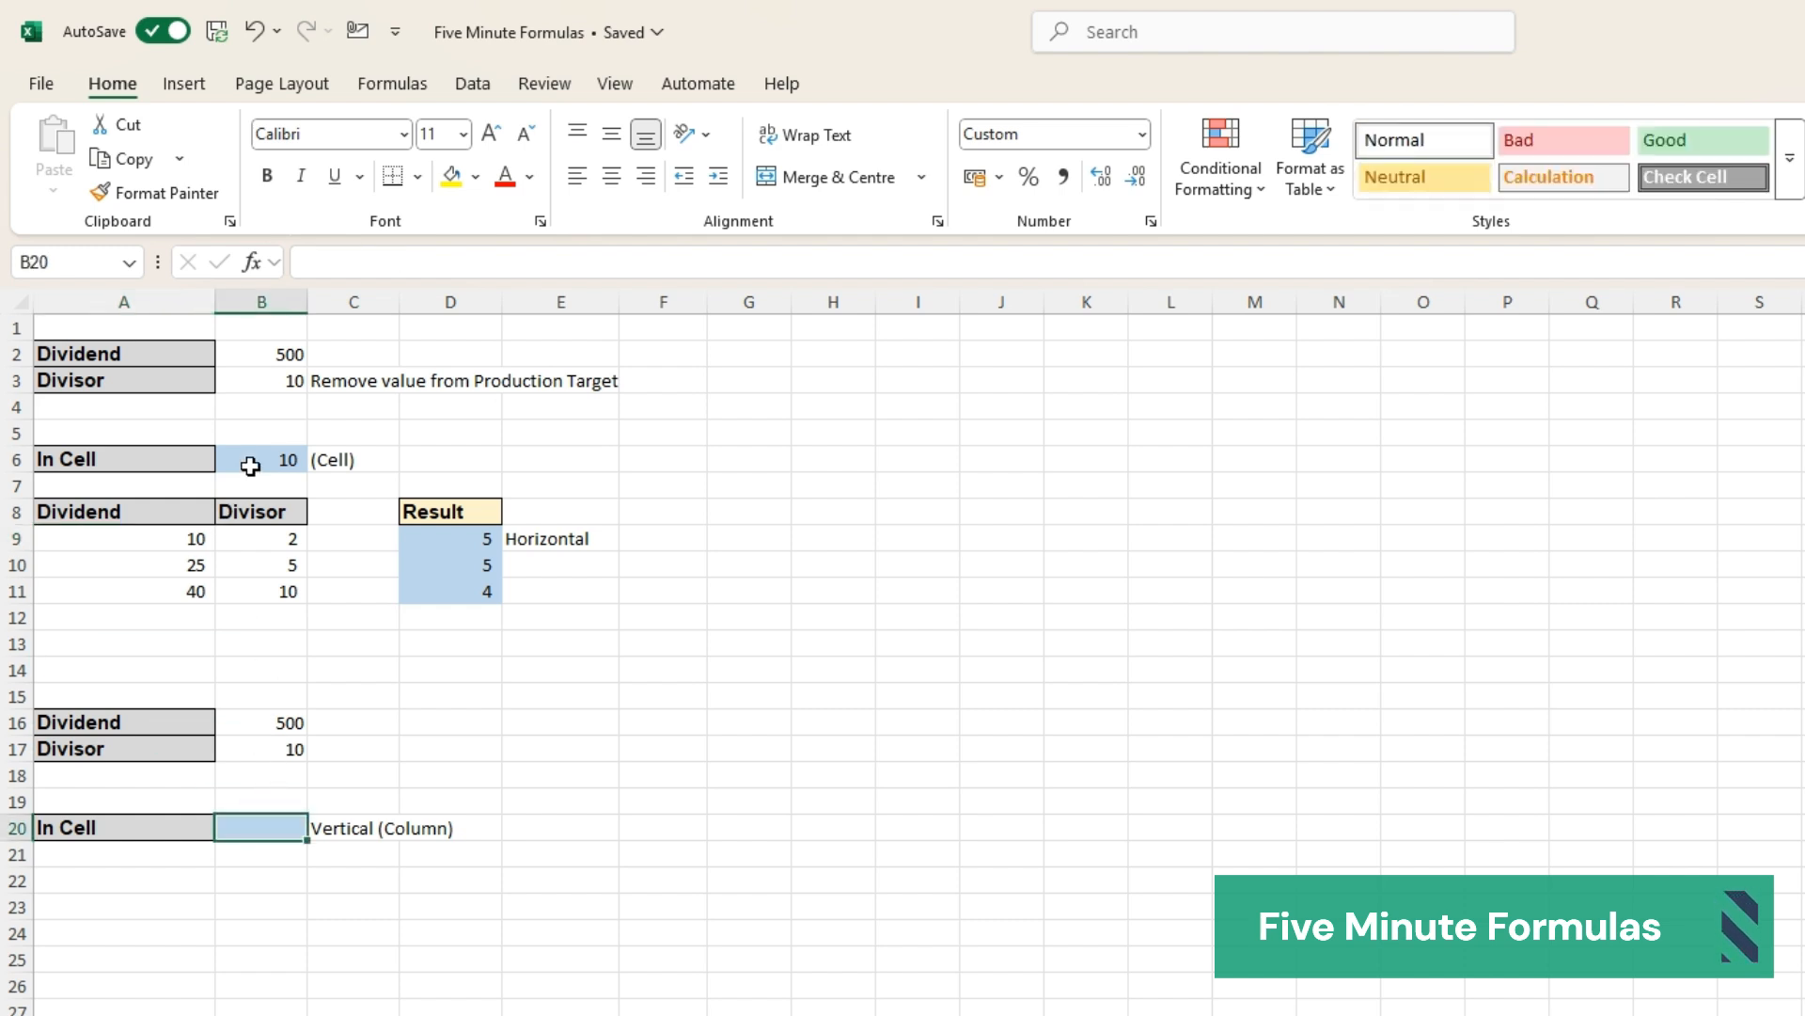
click(251, 459)
key(Delete)
Clear the results 5, 5 and 4 from D9:D11.
drag(828, 669, 749, 618)
drag(451, 538, 463, 592)
key(Delete)
Start the division formula =500/ in B6.
drag(680, 727, 663, 698)
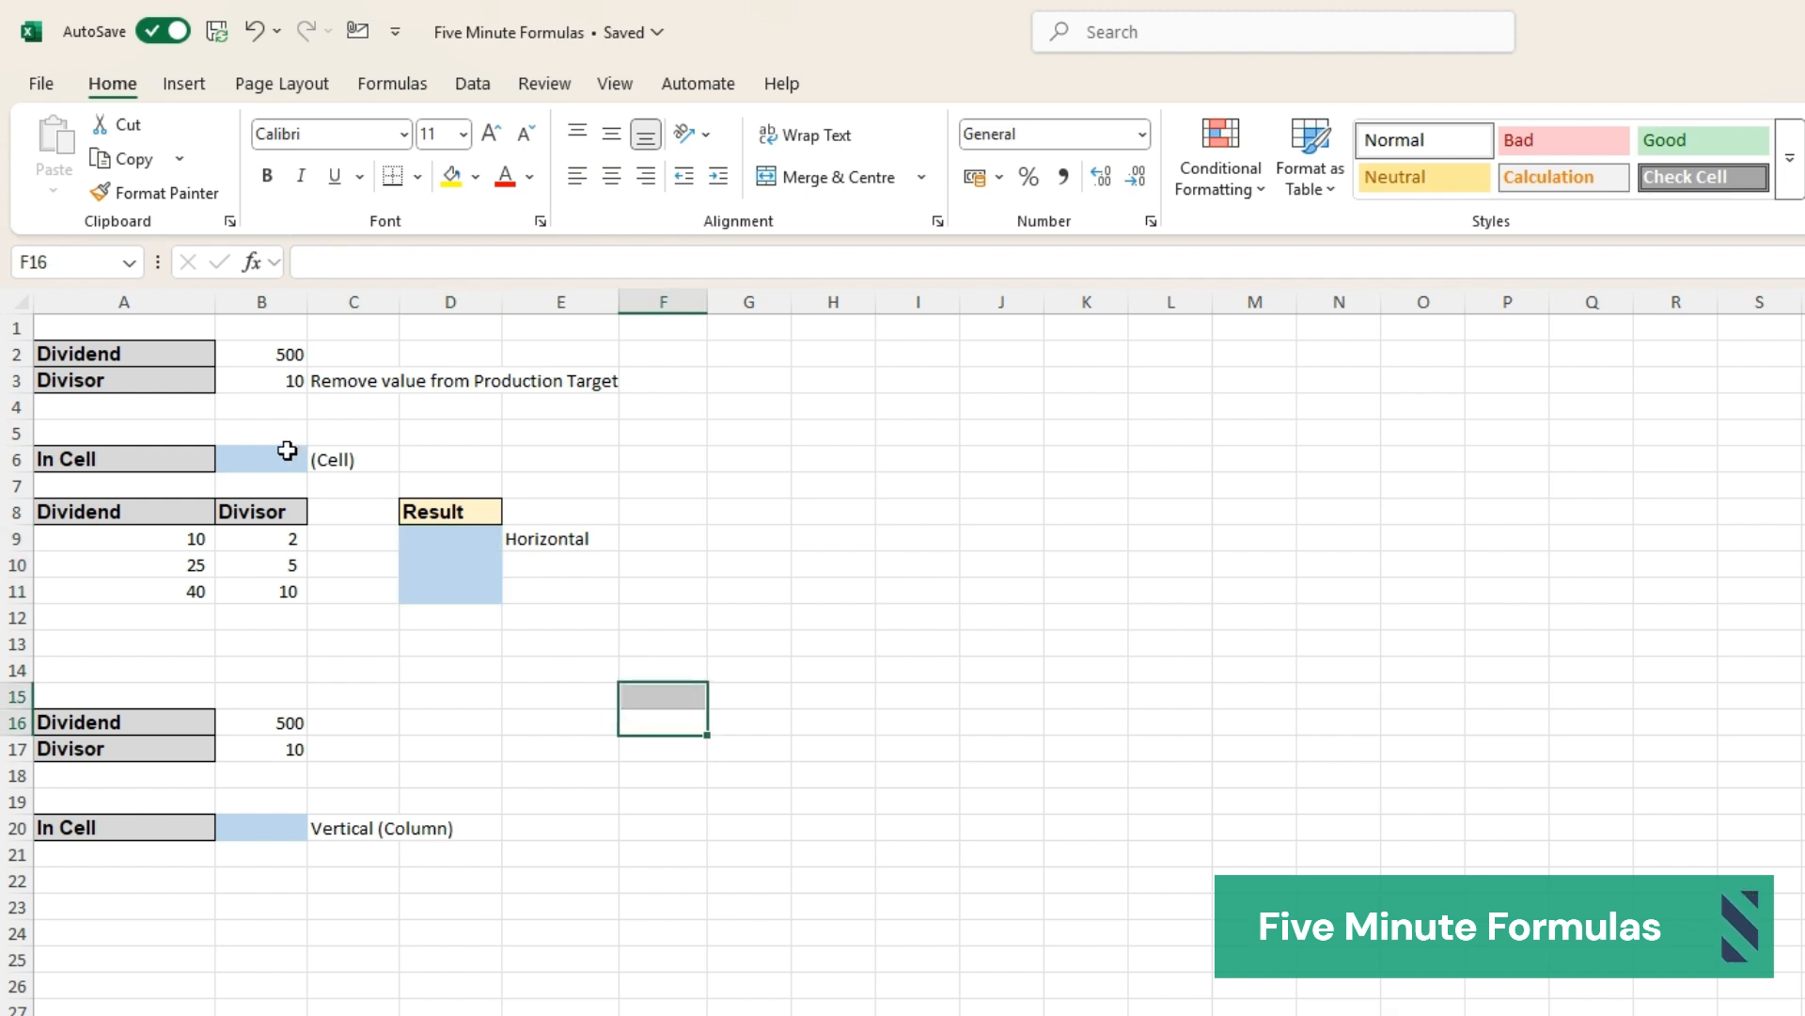
click(288, 456)
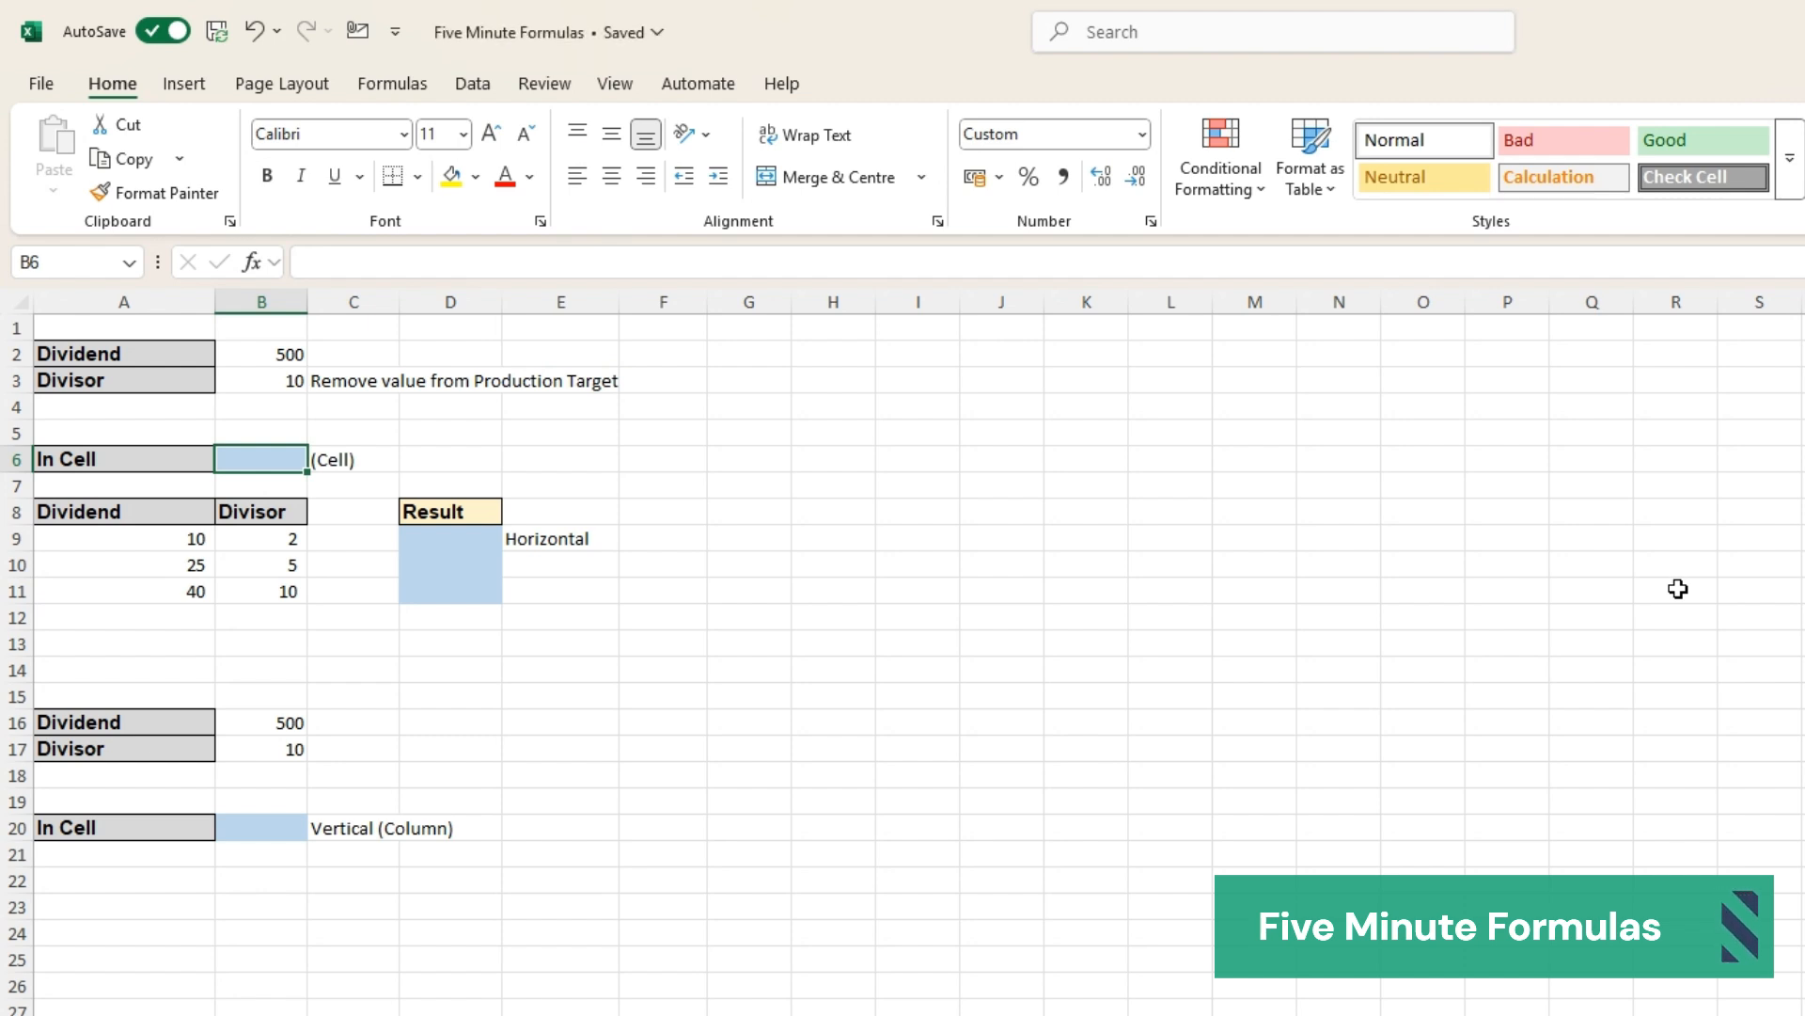
text(=500)
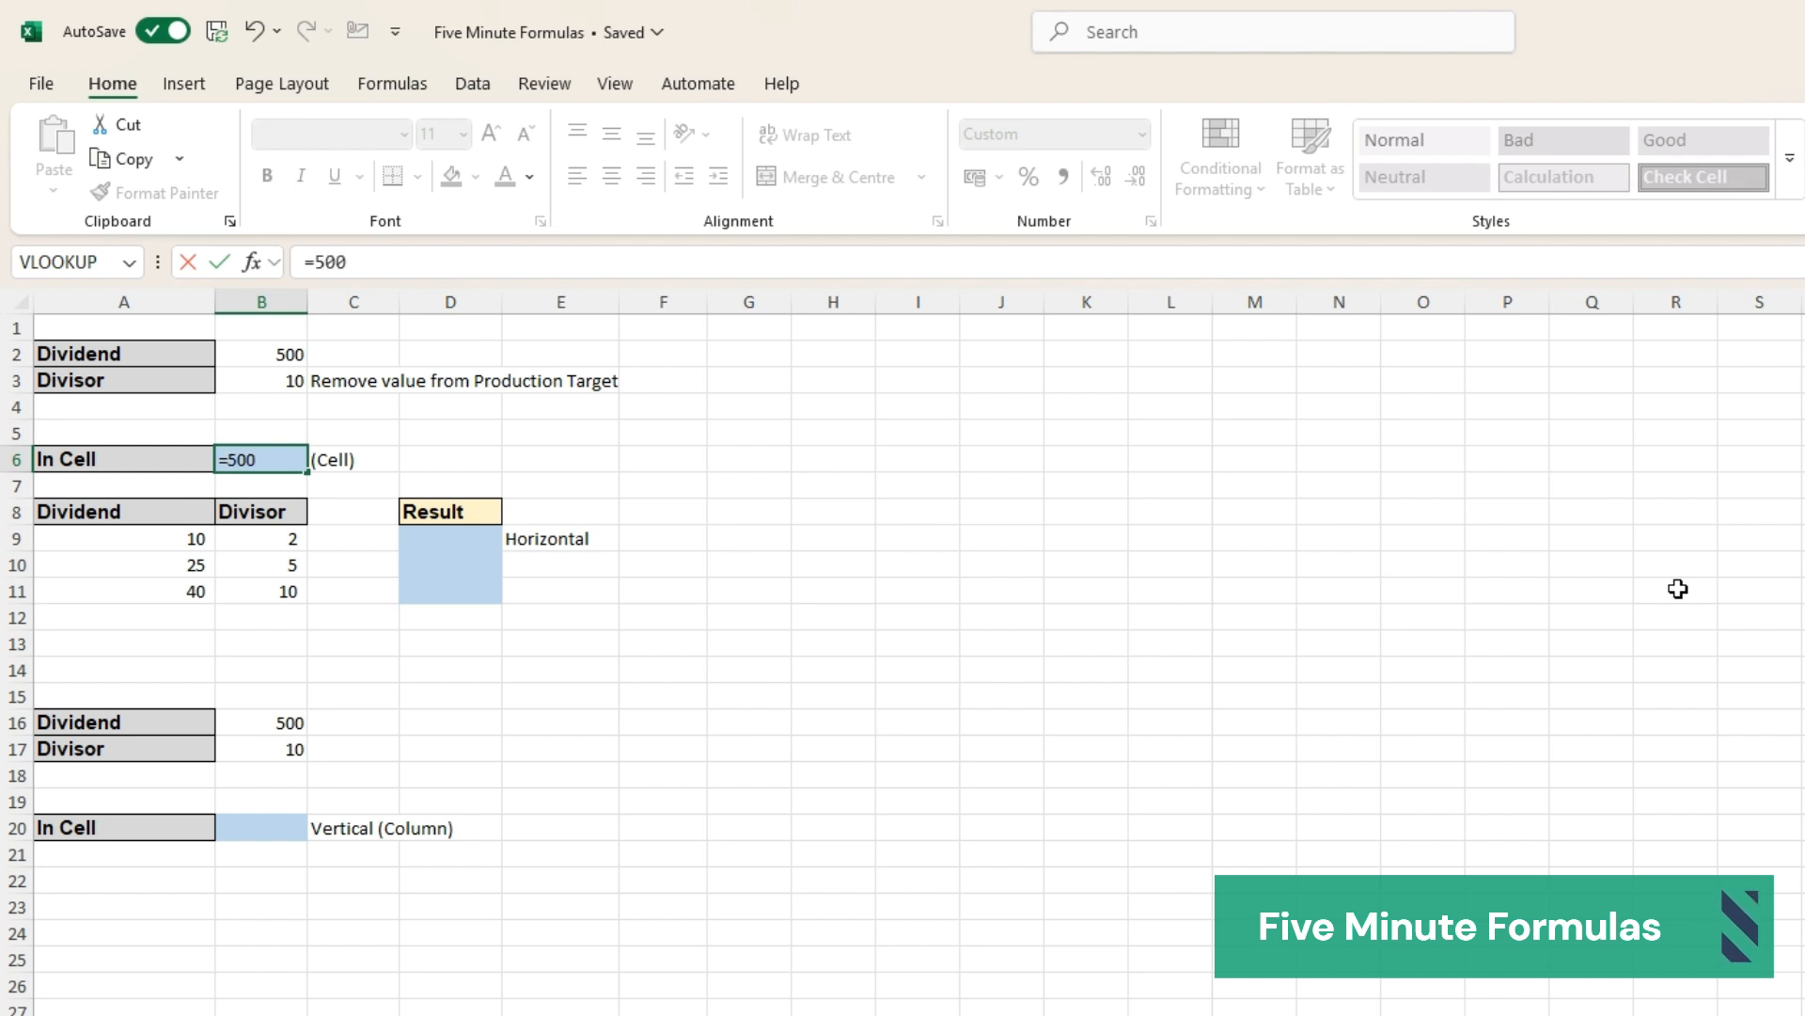
text(/)
Complete B6 as =500/10 so it shows 50, and recheck the formula.
text(10)
key(Return)
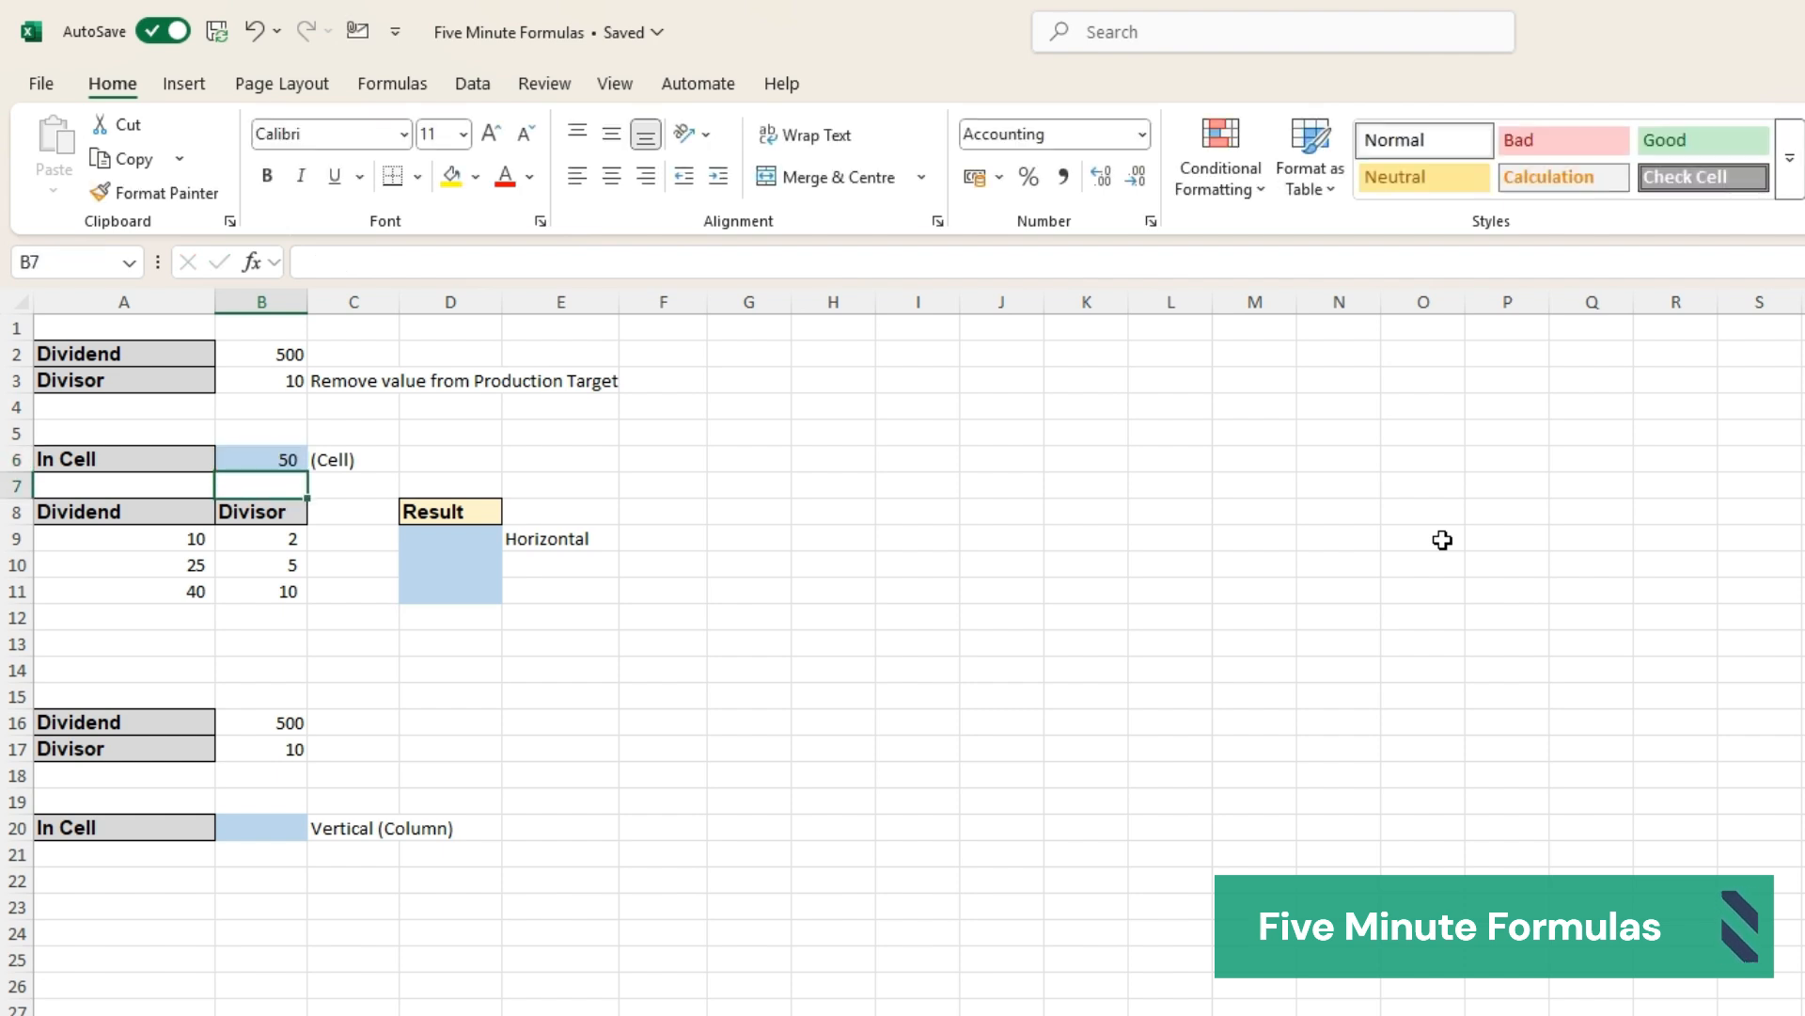
key(Up)
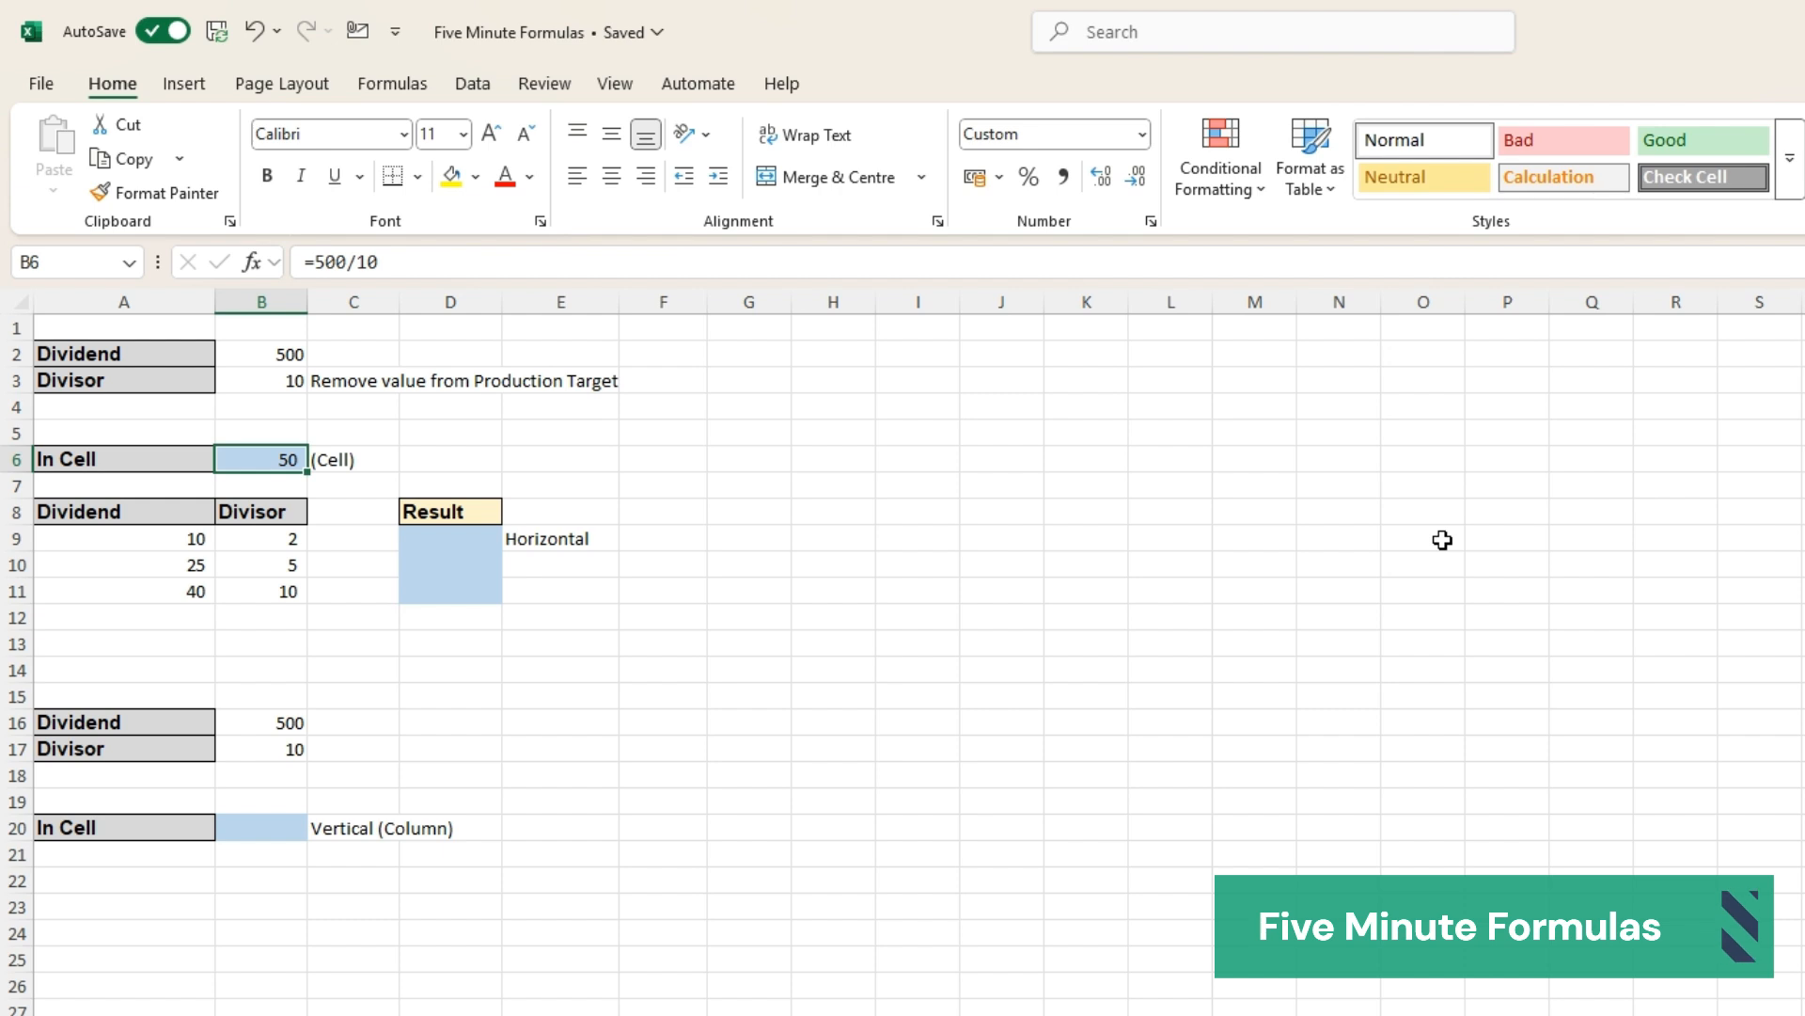
key(F2)
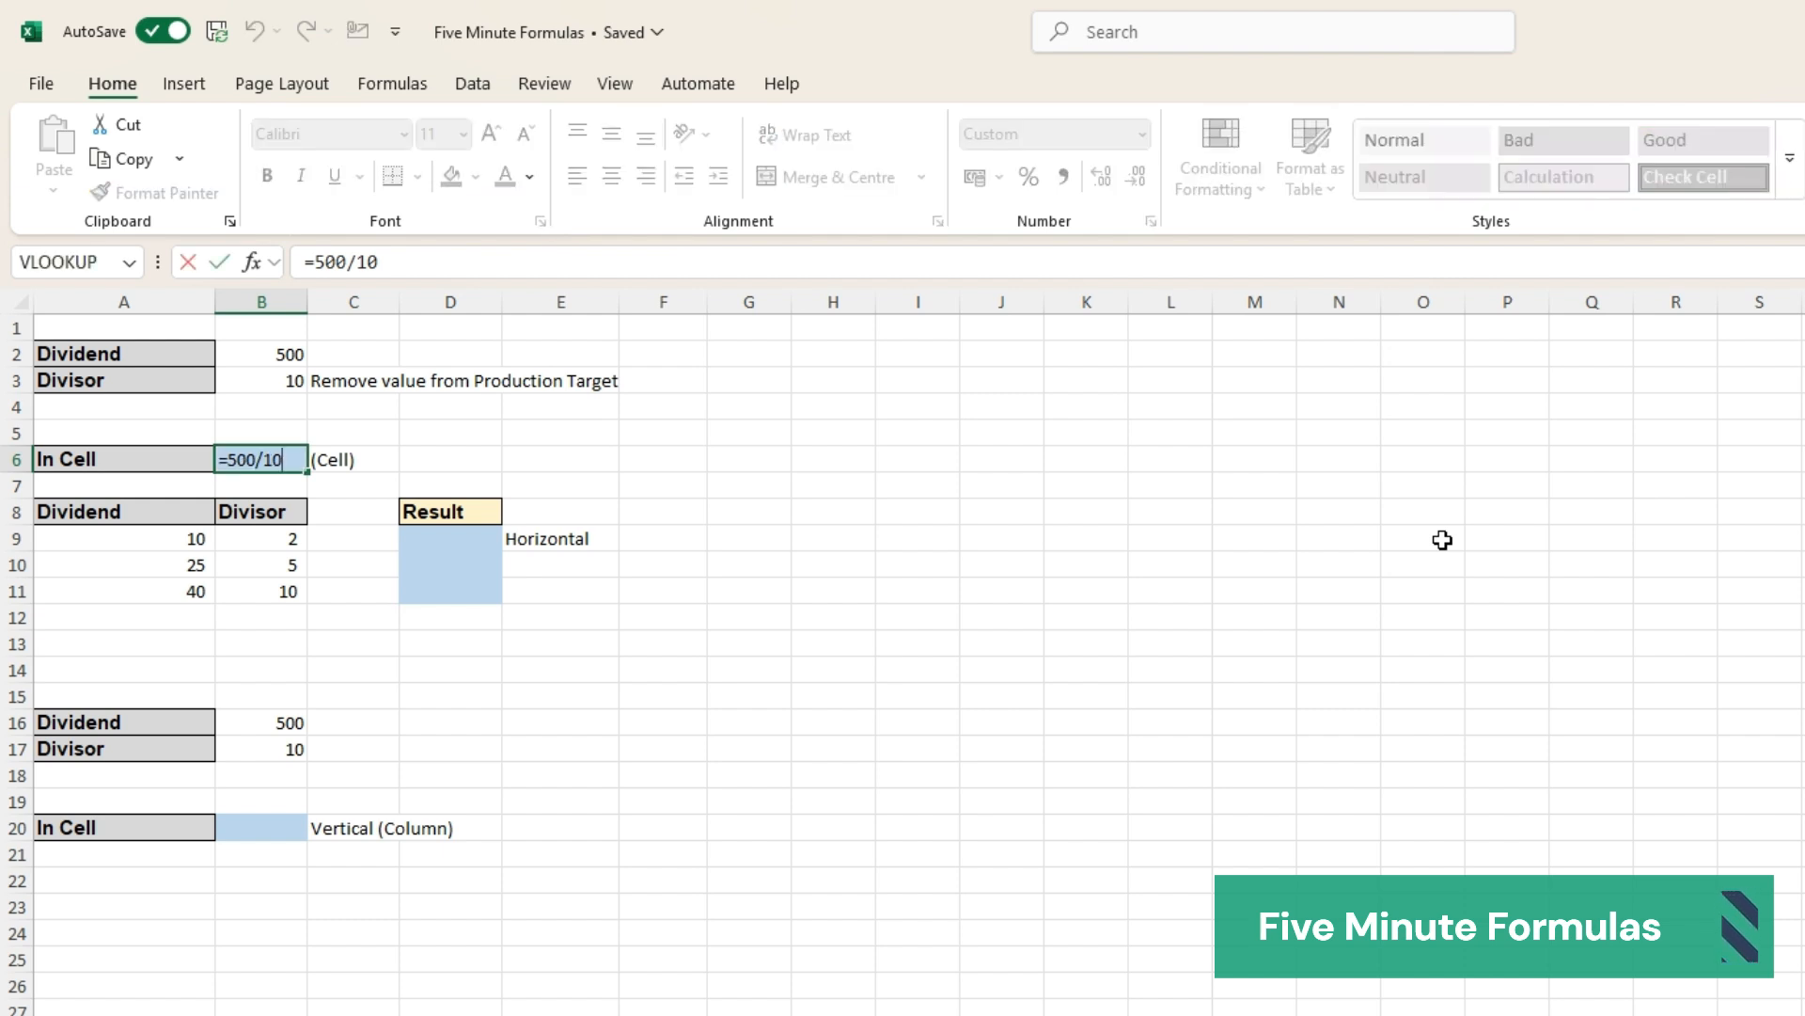
key(Return)
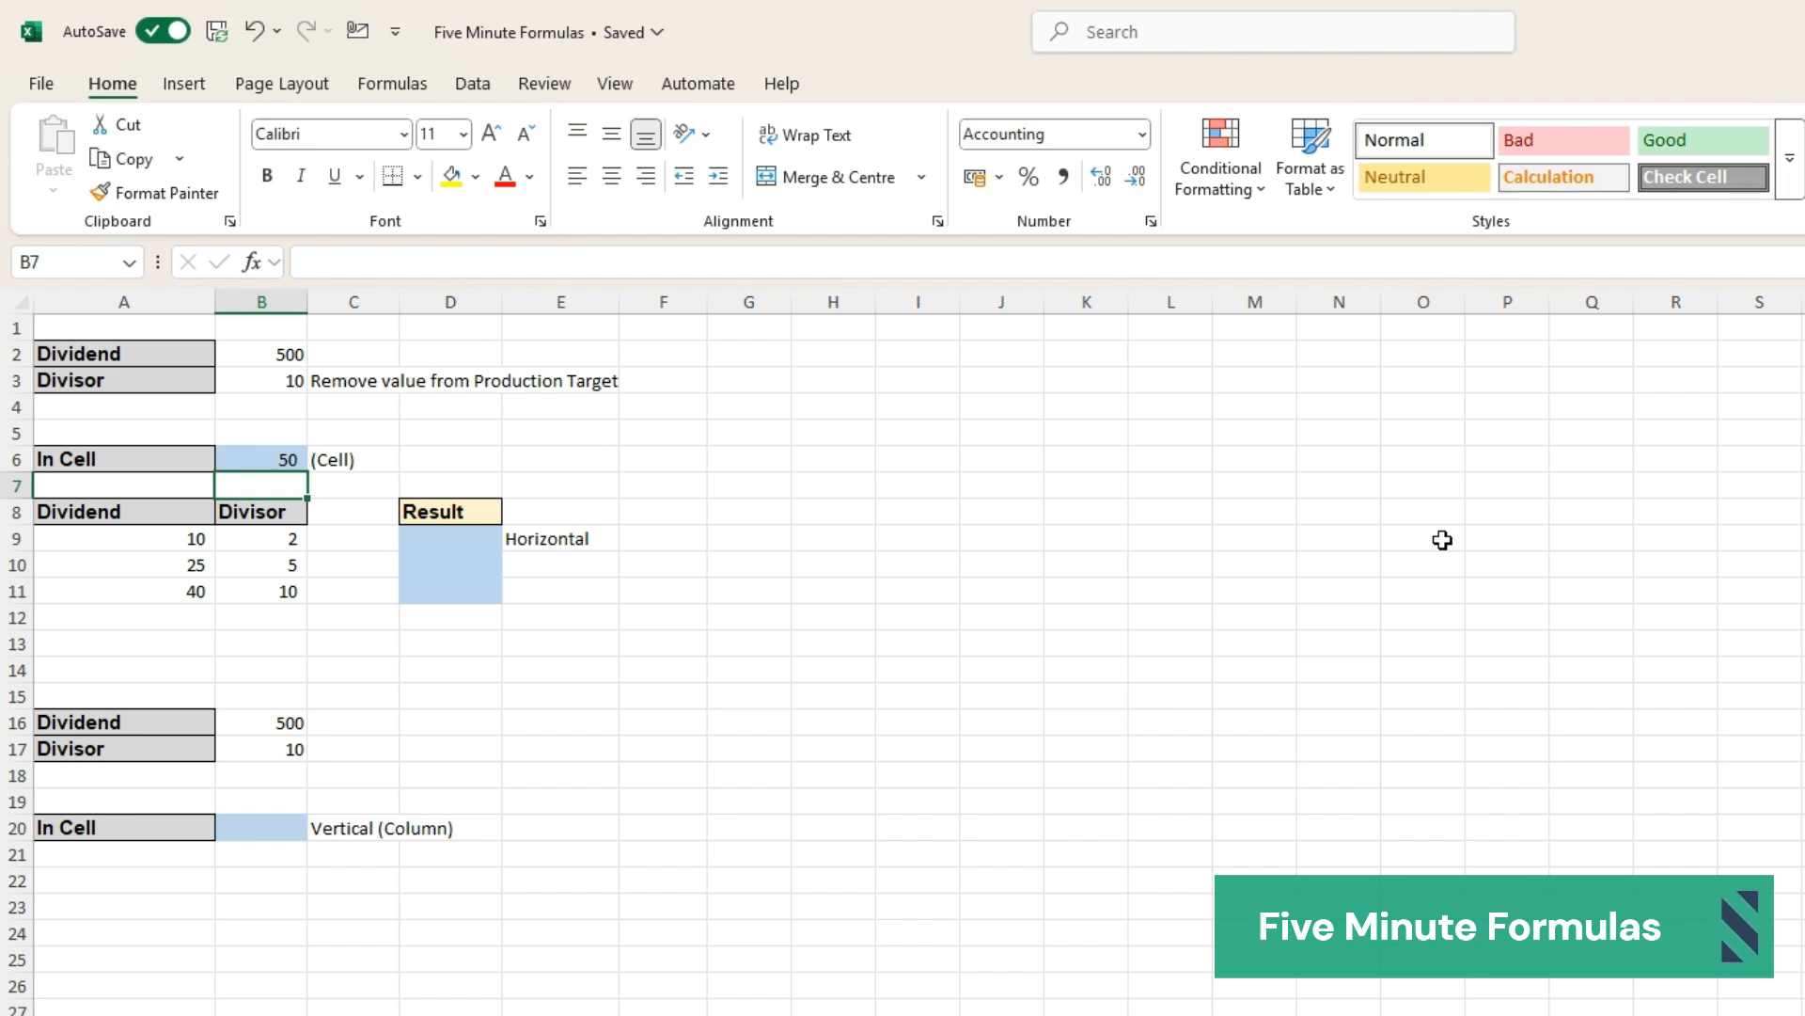
key(Down)
key(Down)
key(Right)
key(Right)
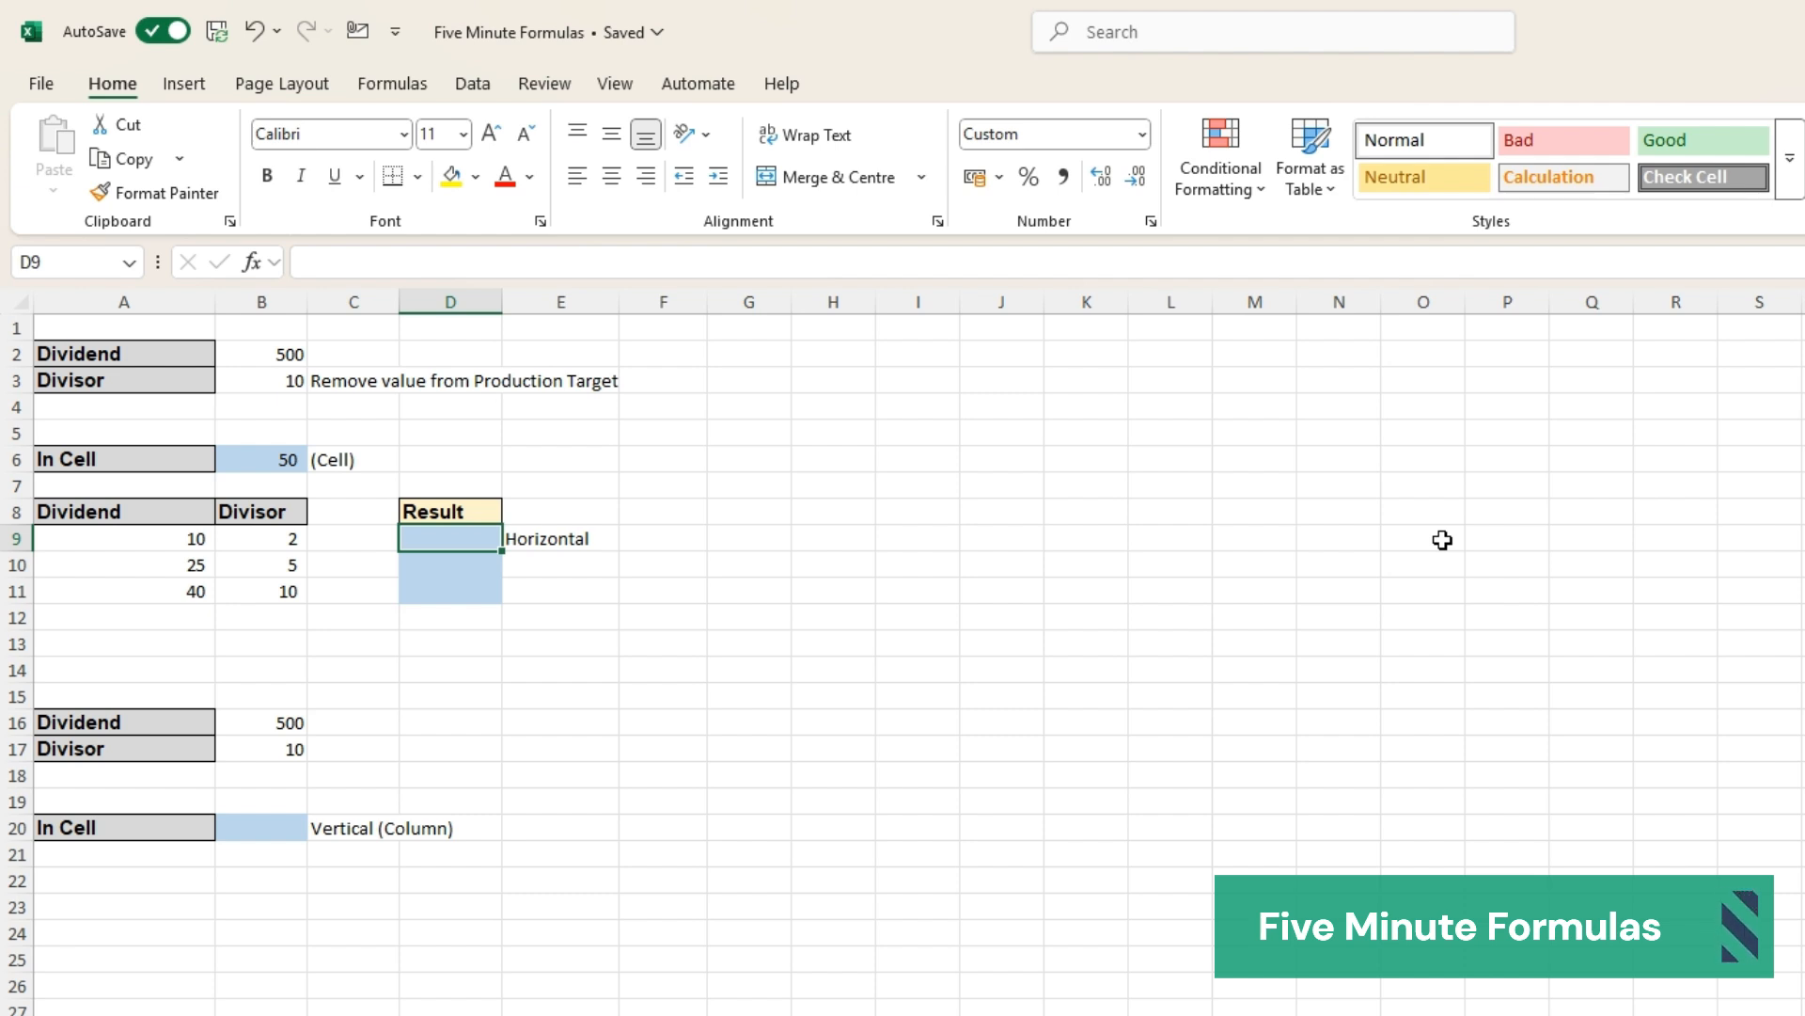
Enter =A9/B9 in D9 so it shows 5, and recheck the formula.
text(=)
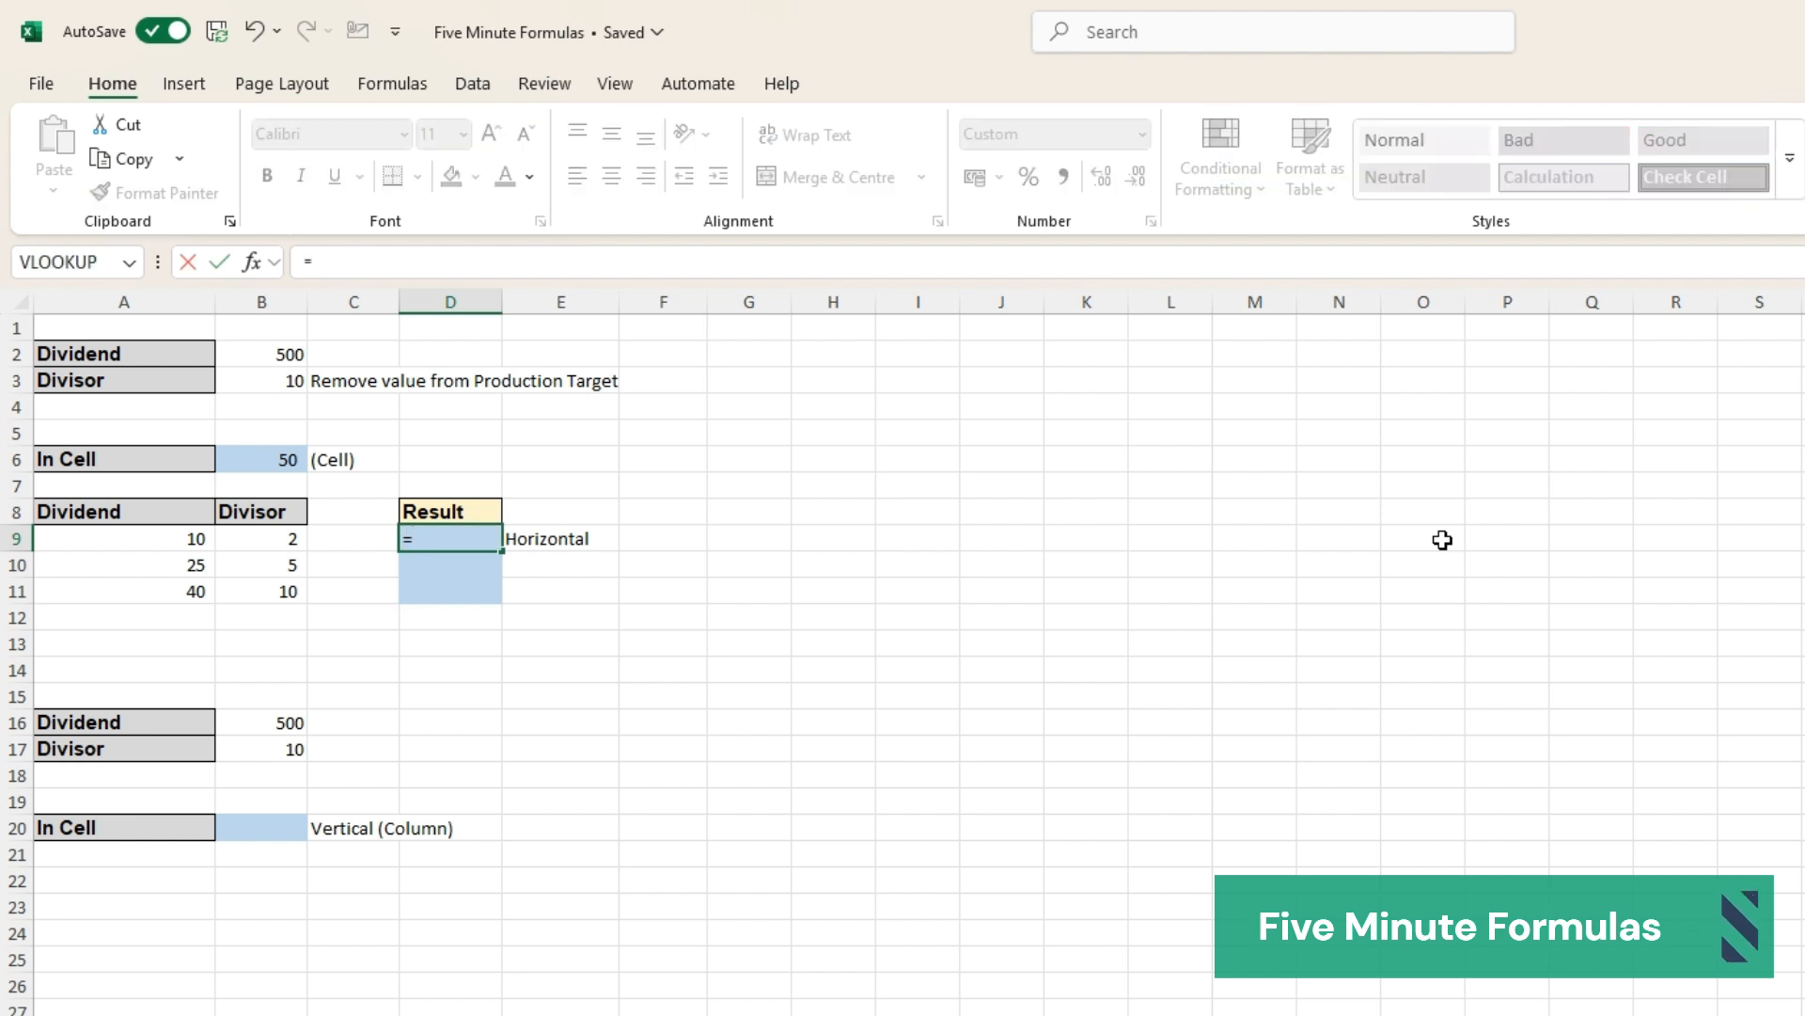
click(167, 543)
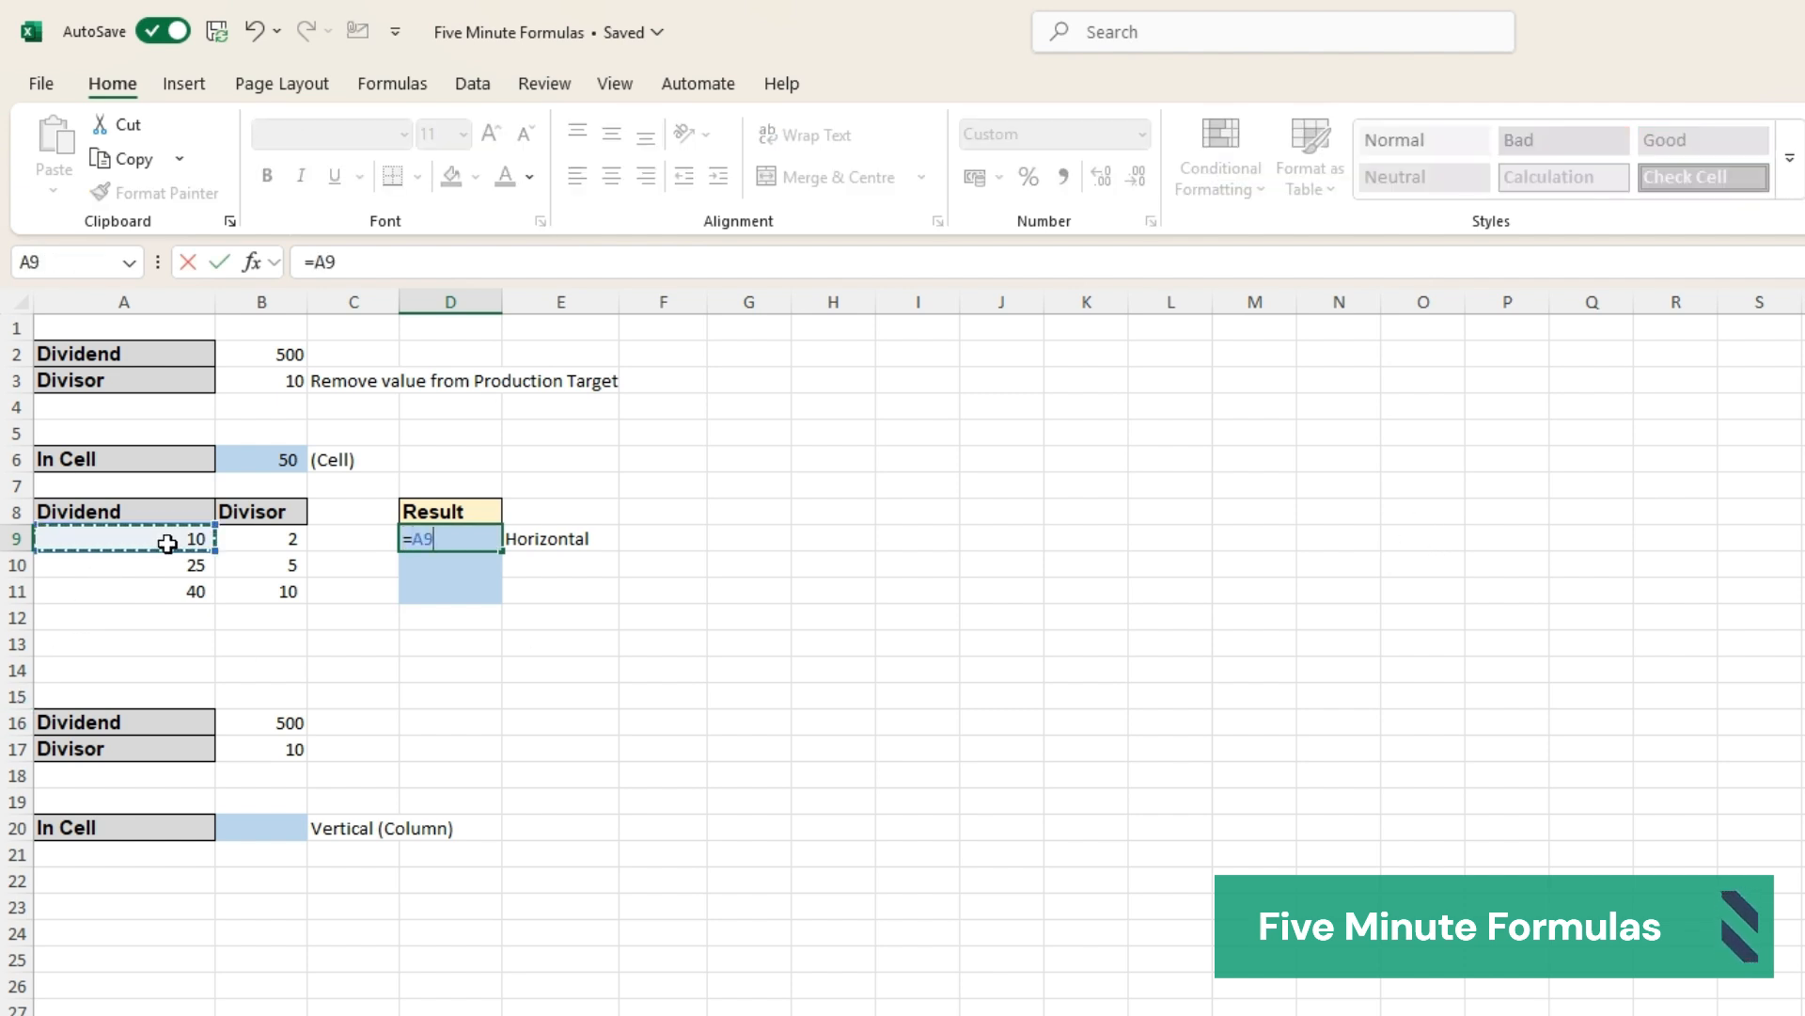
text(/)
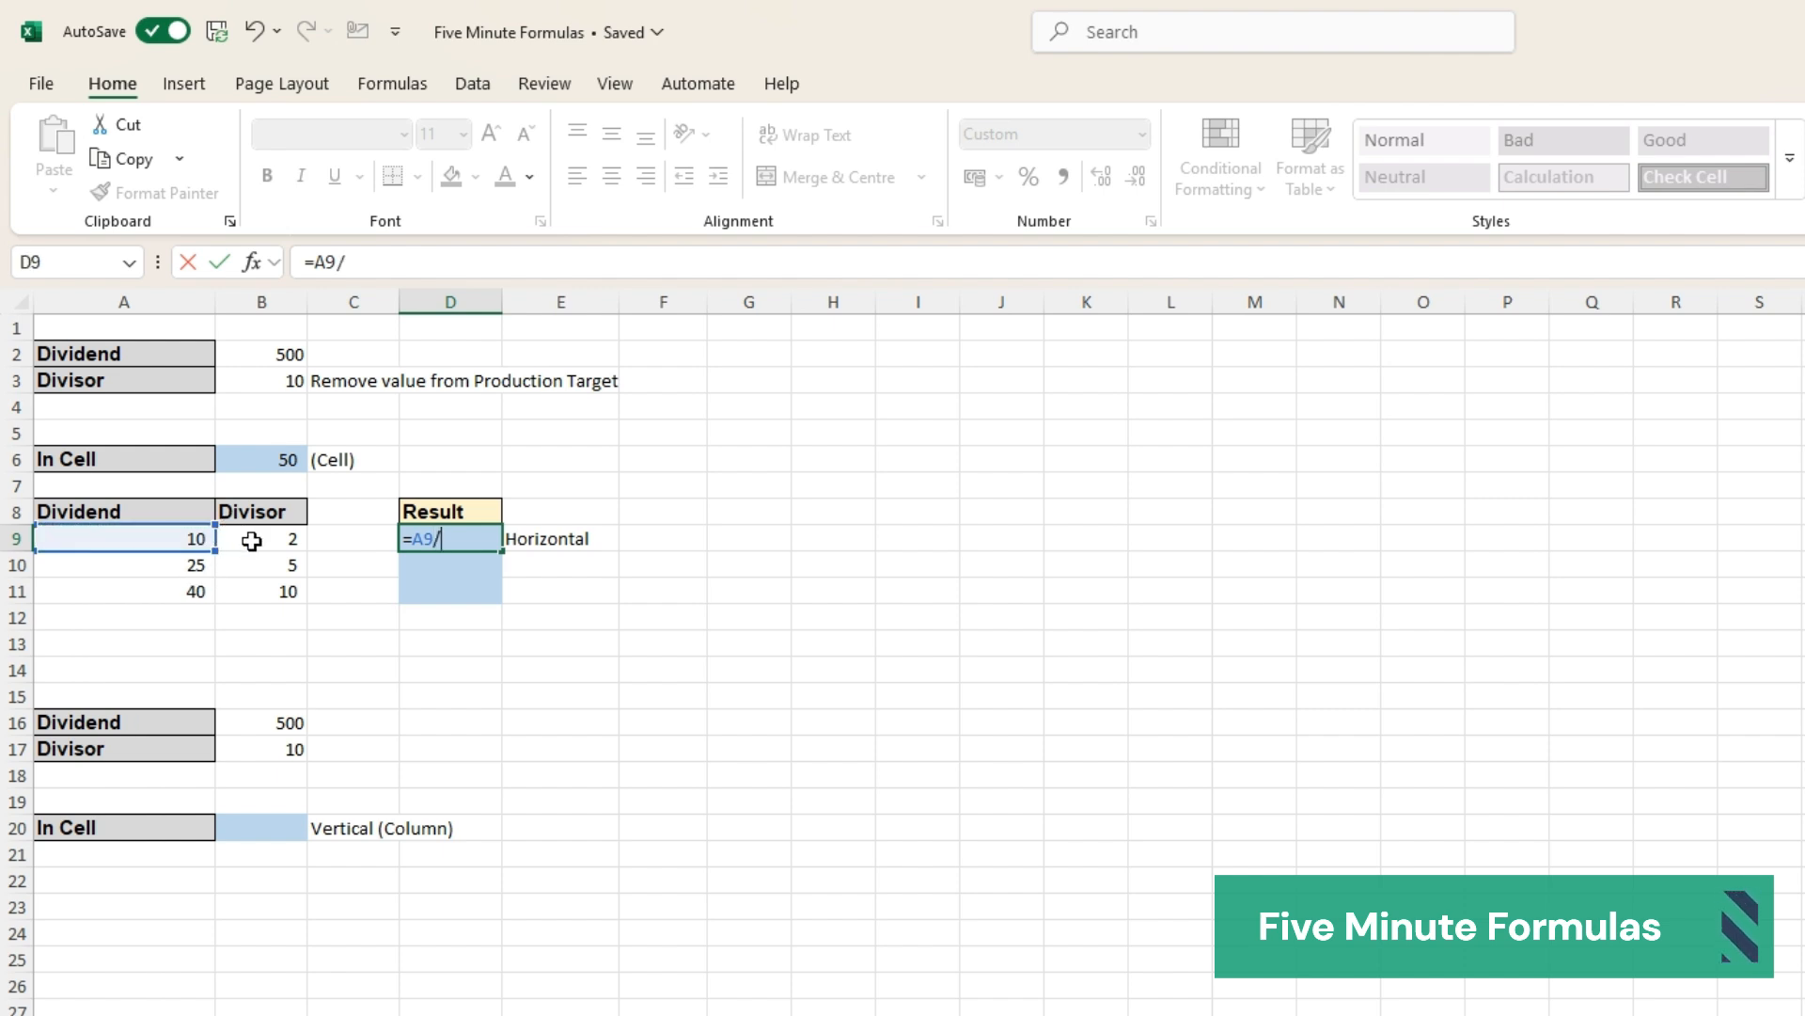
click(249, 543)
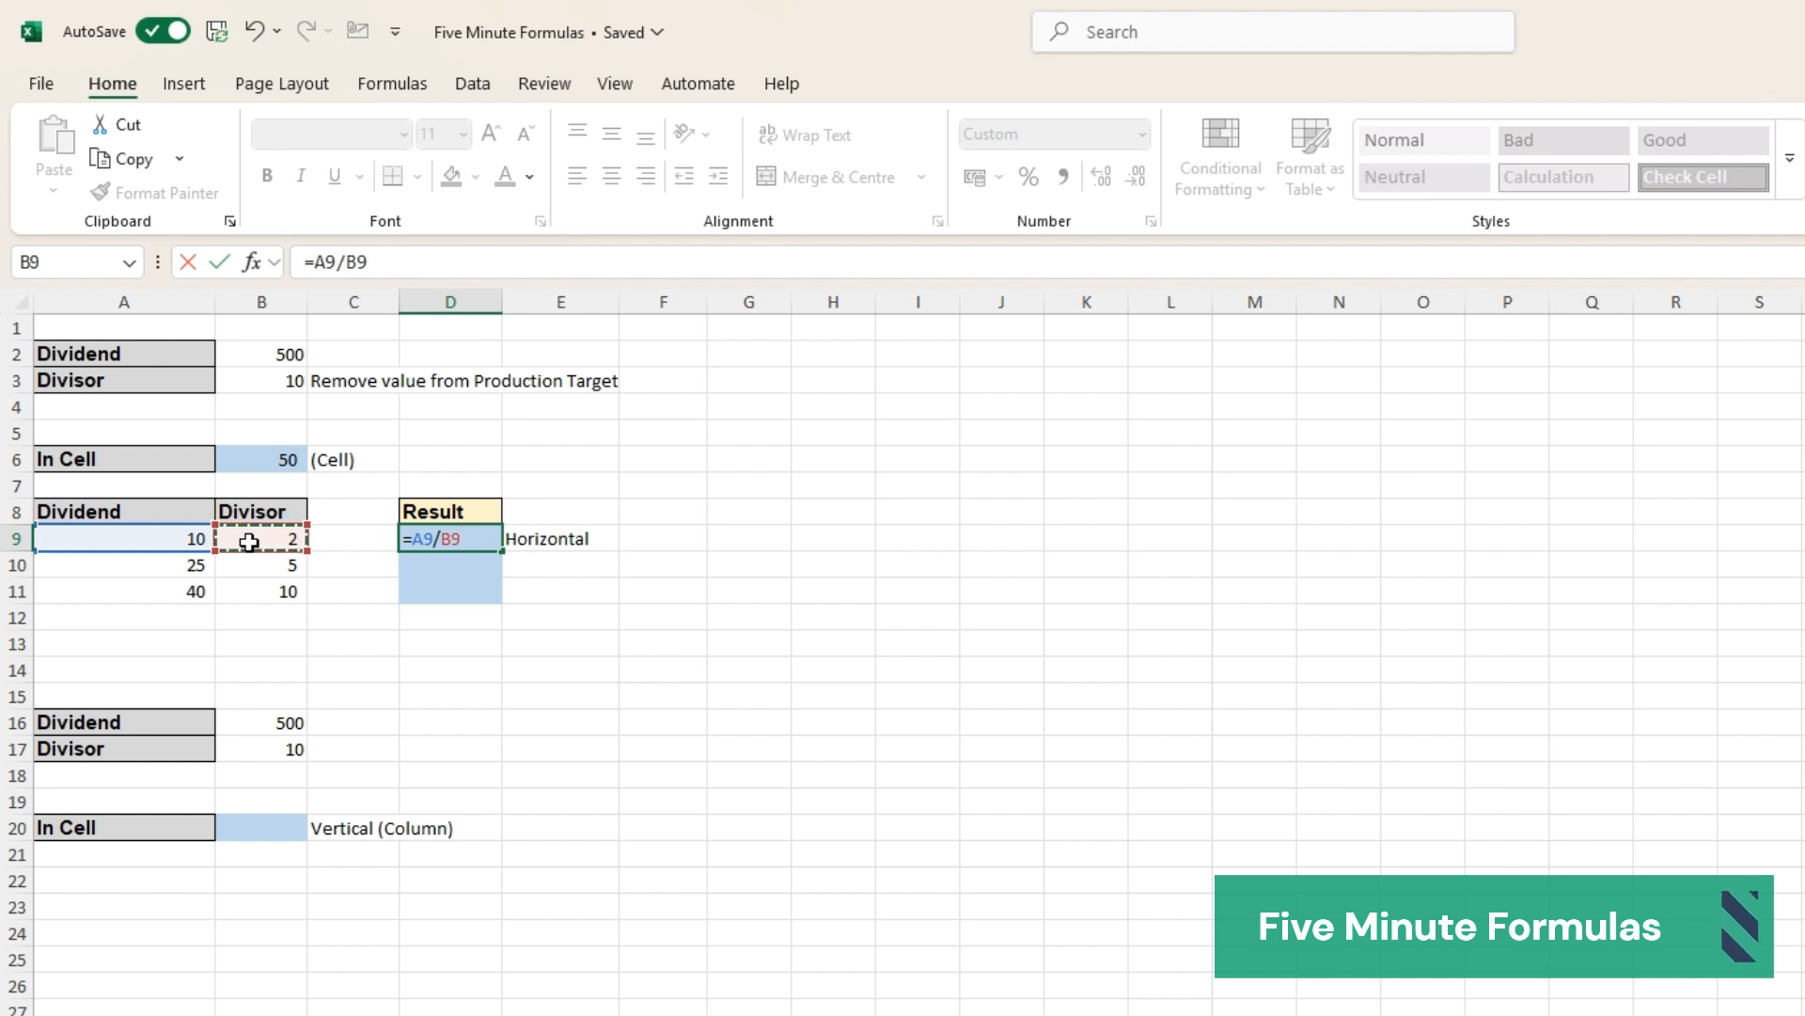
key(Return)
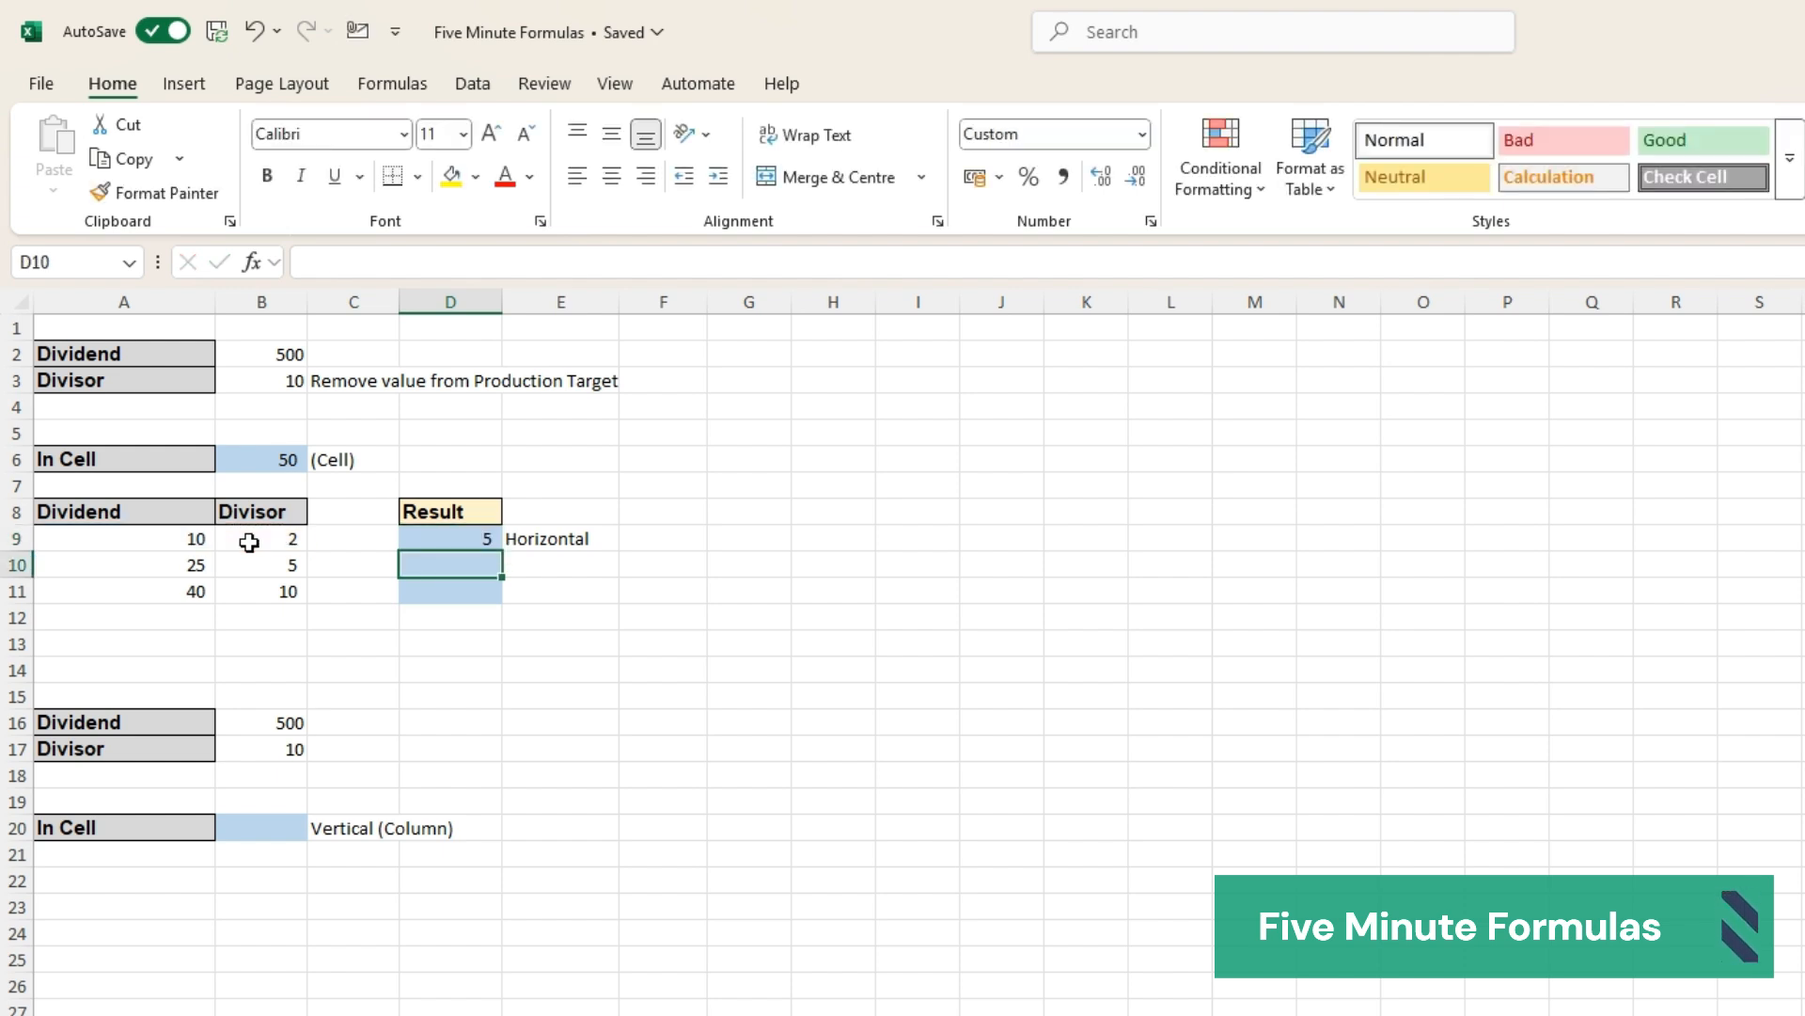
key(Up)
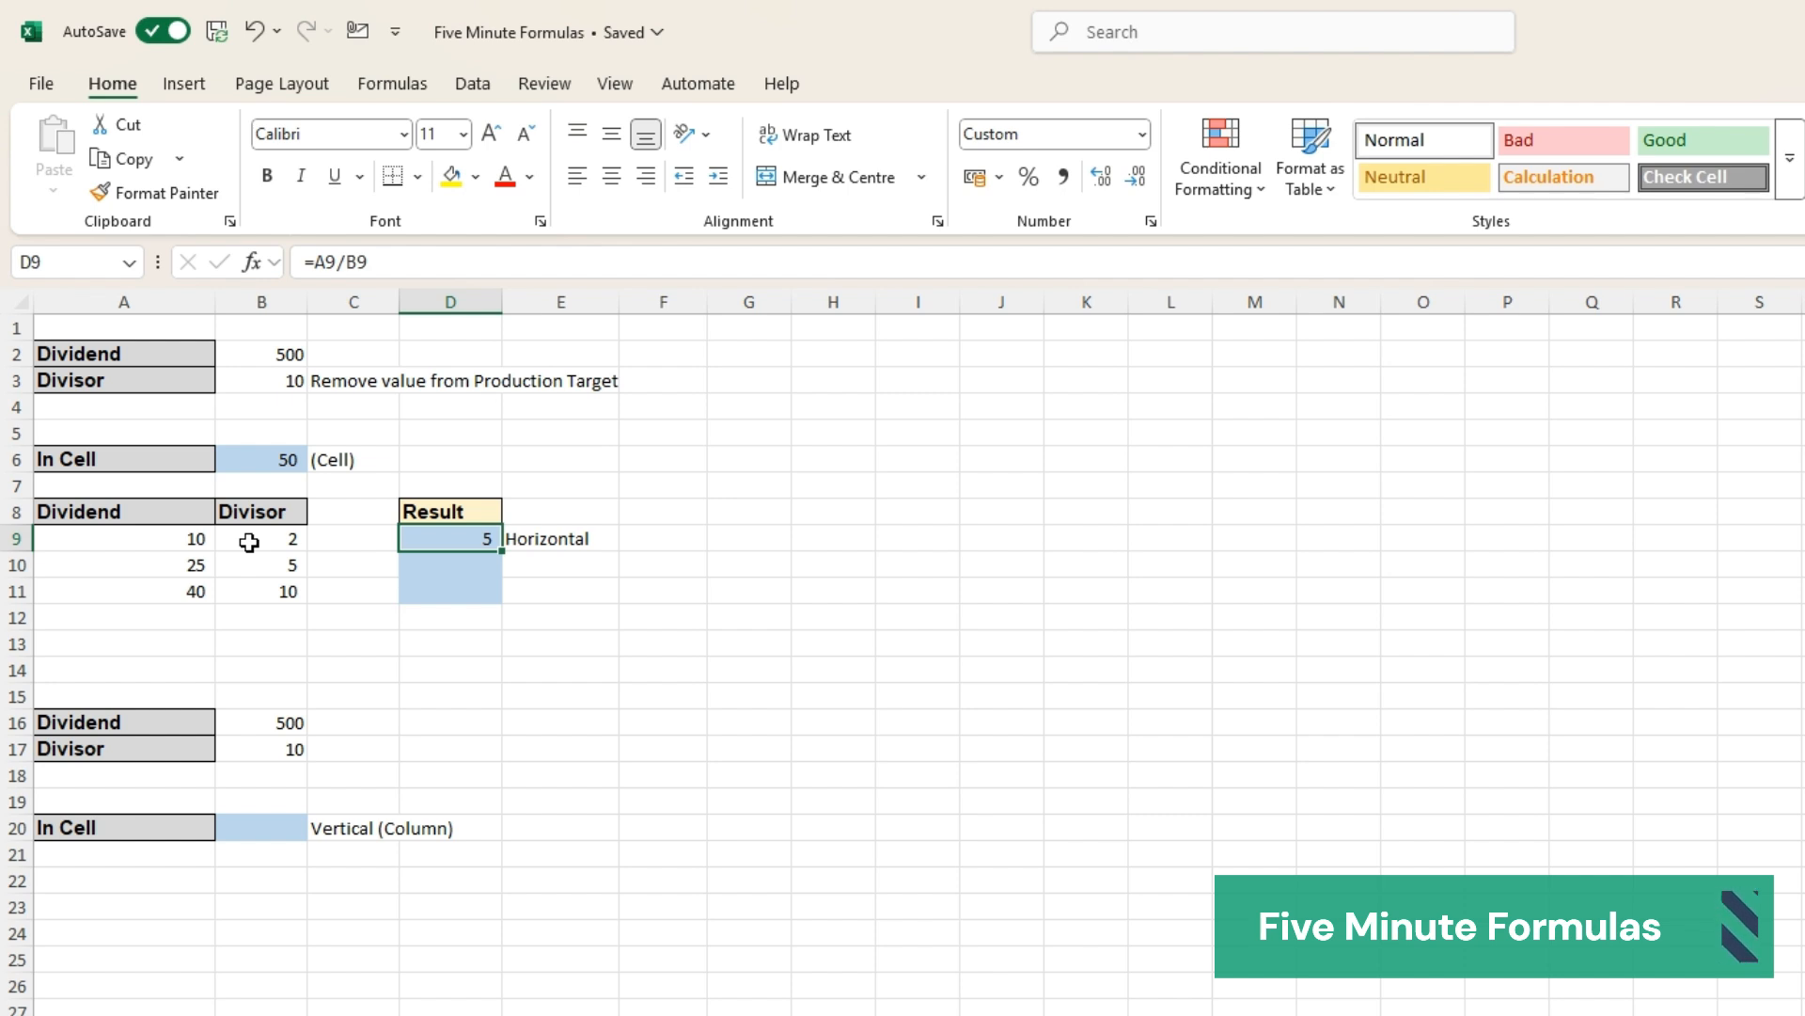
key(F2)
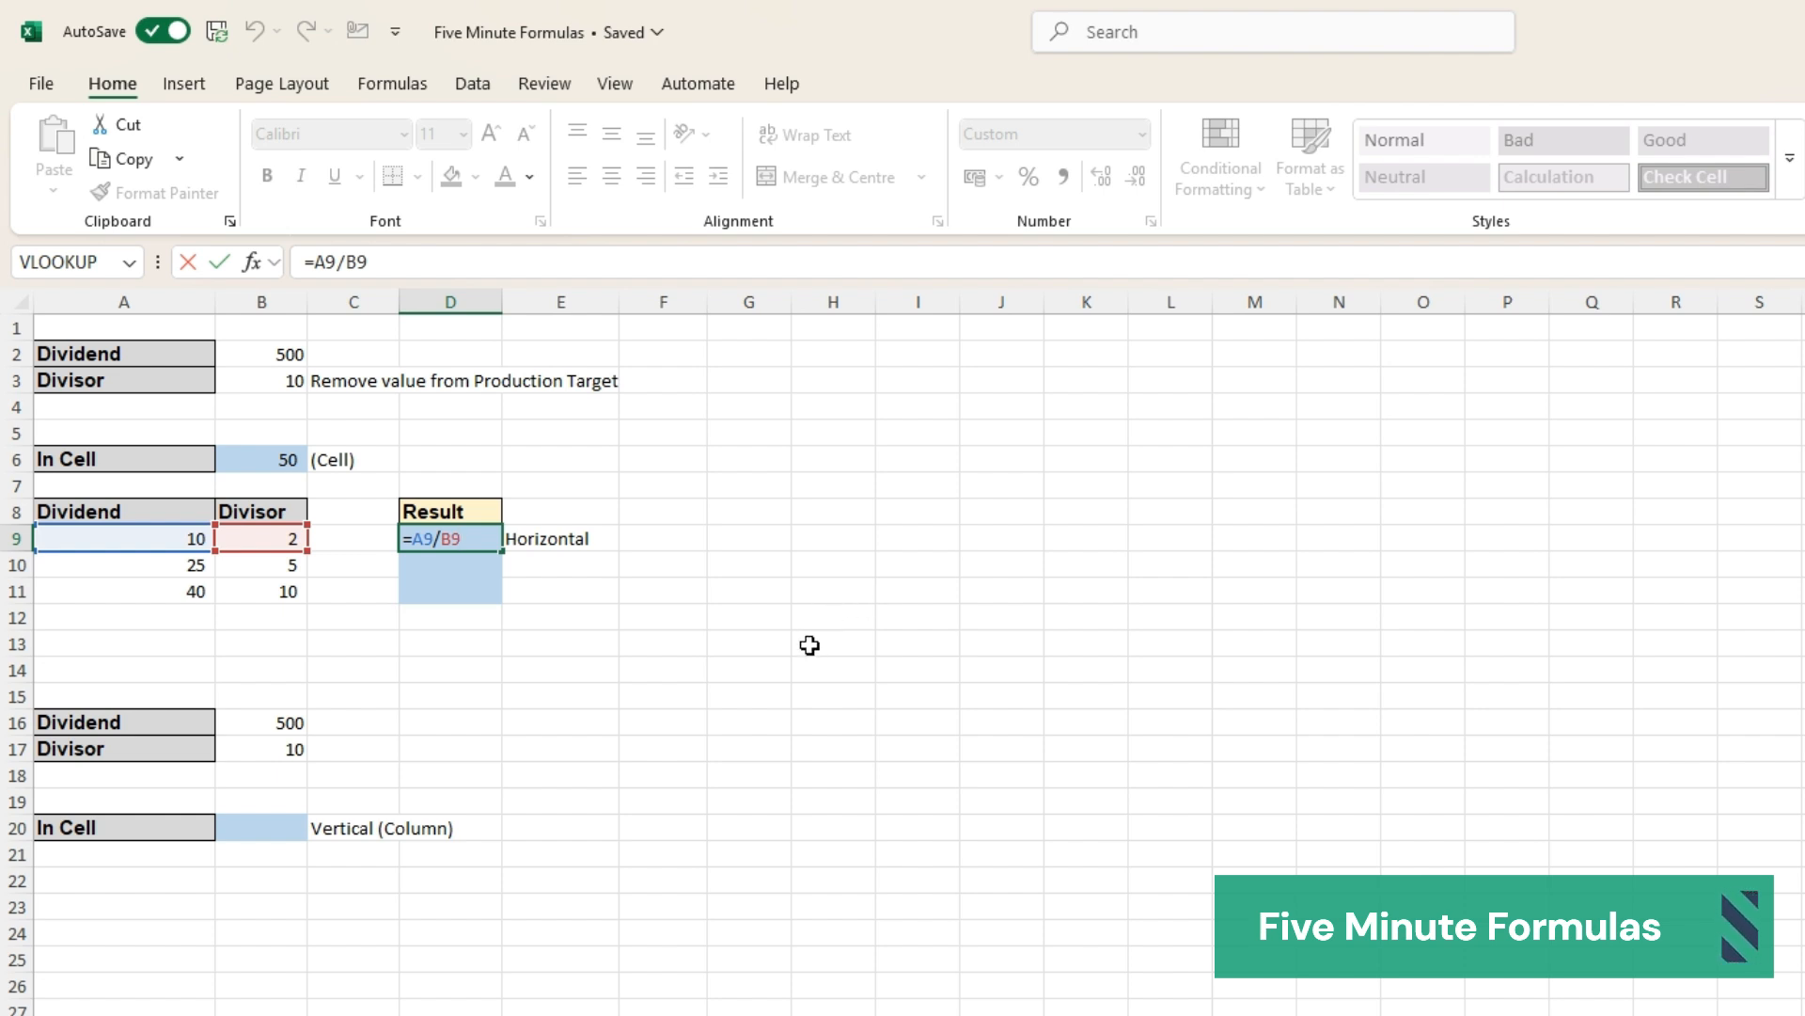
key(Return)
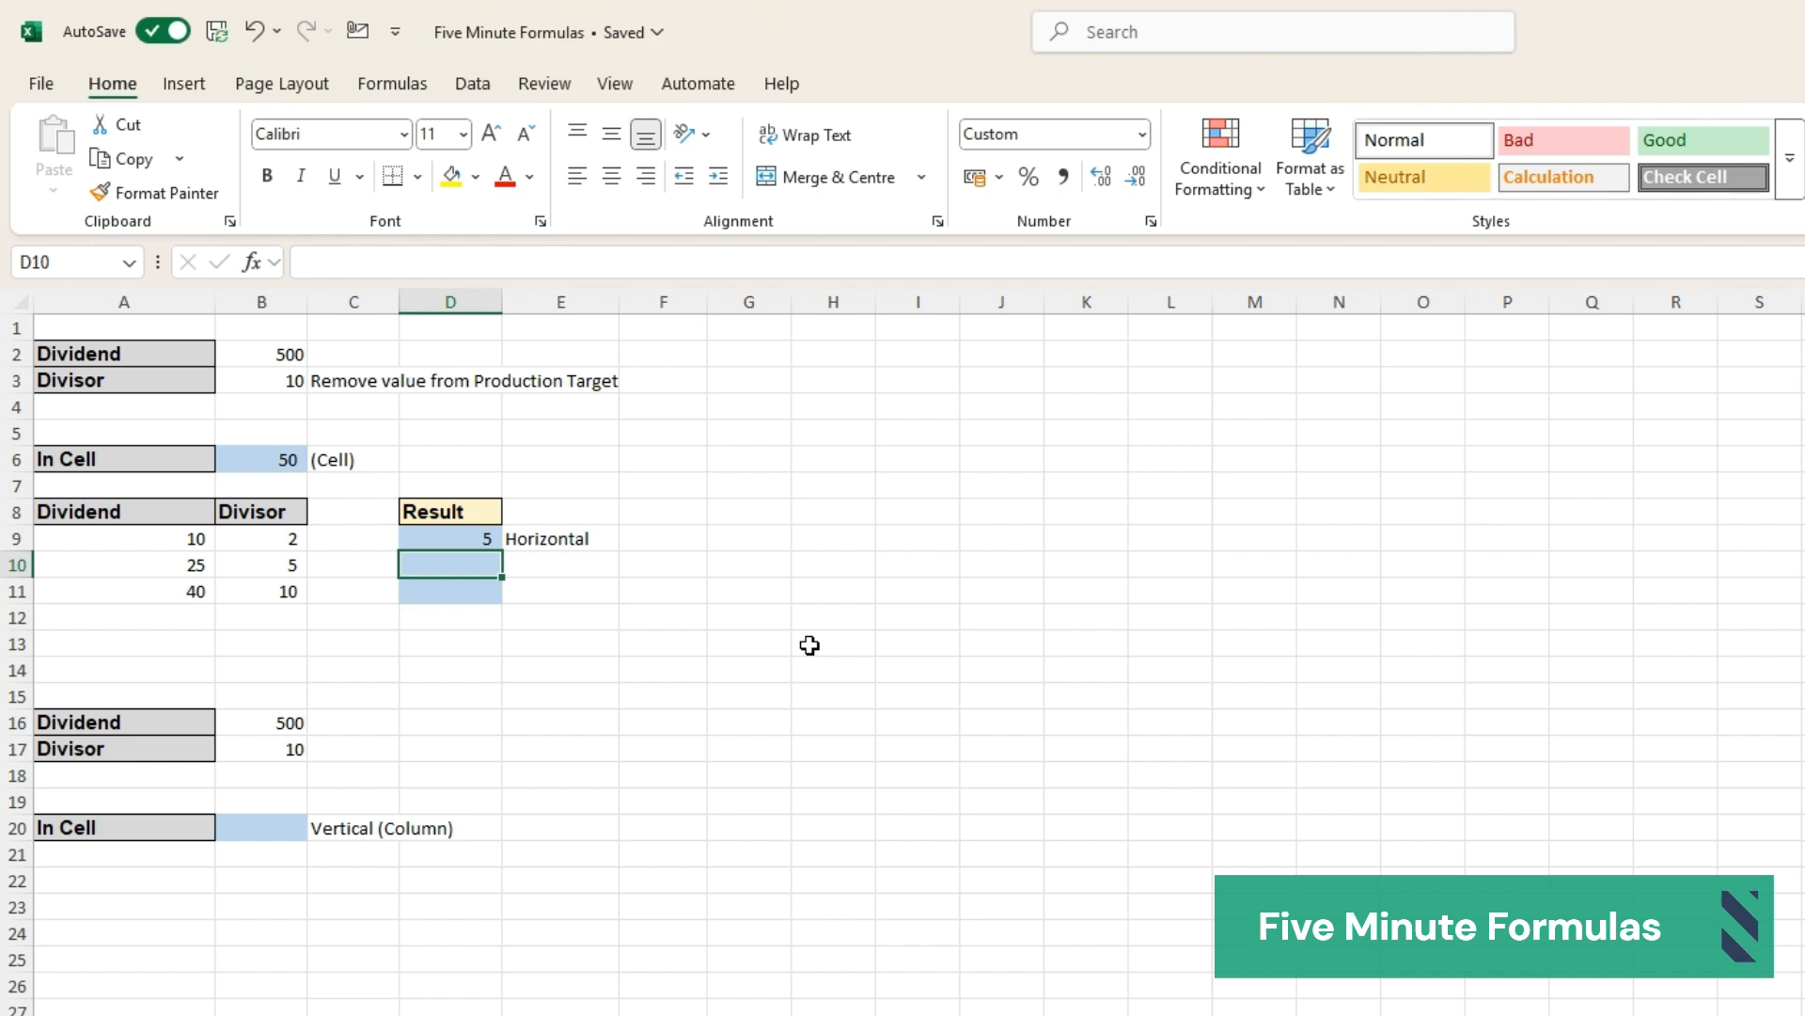
text(=)
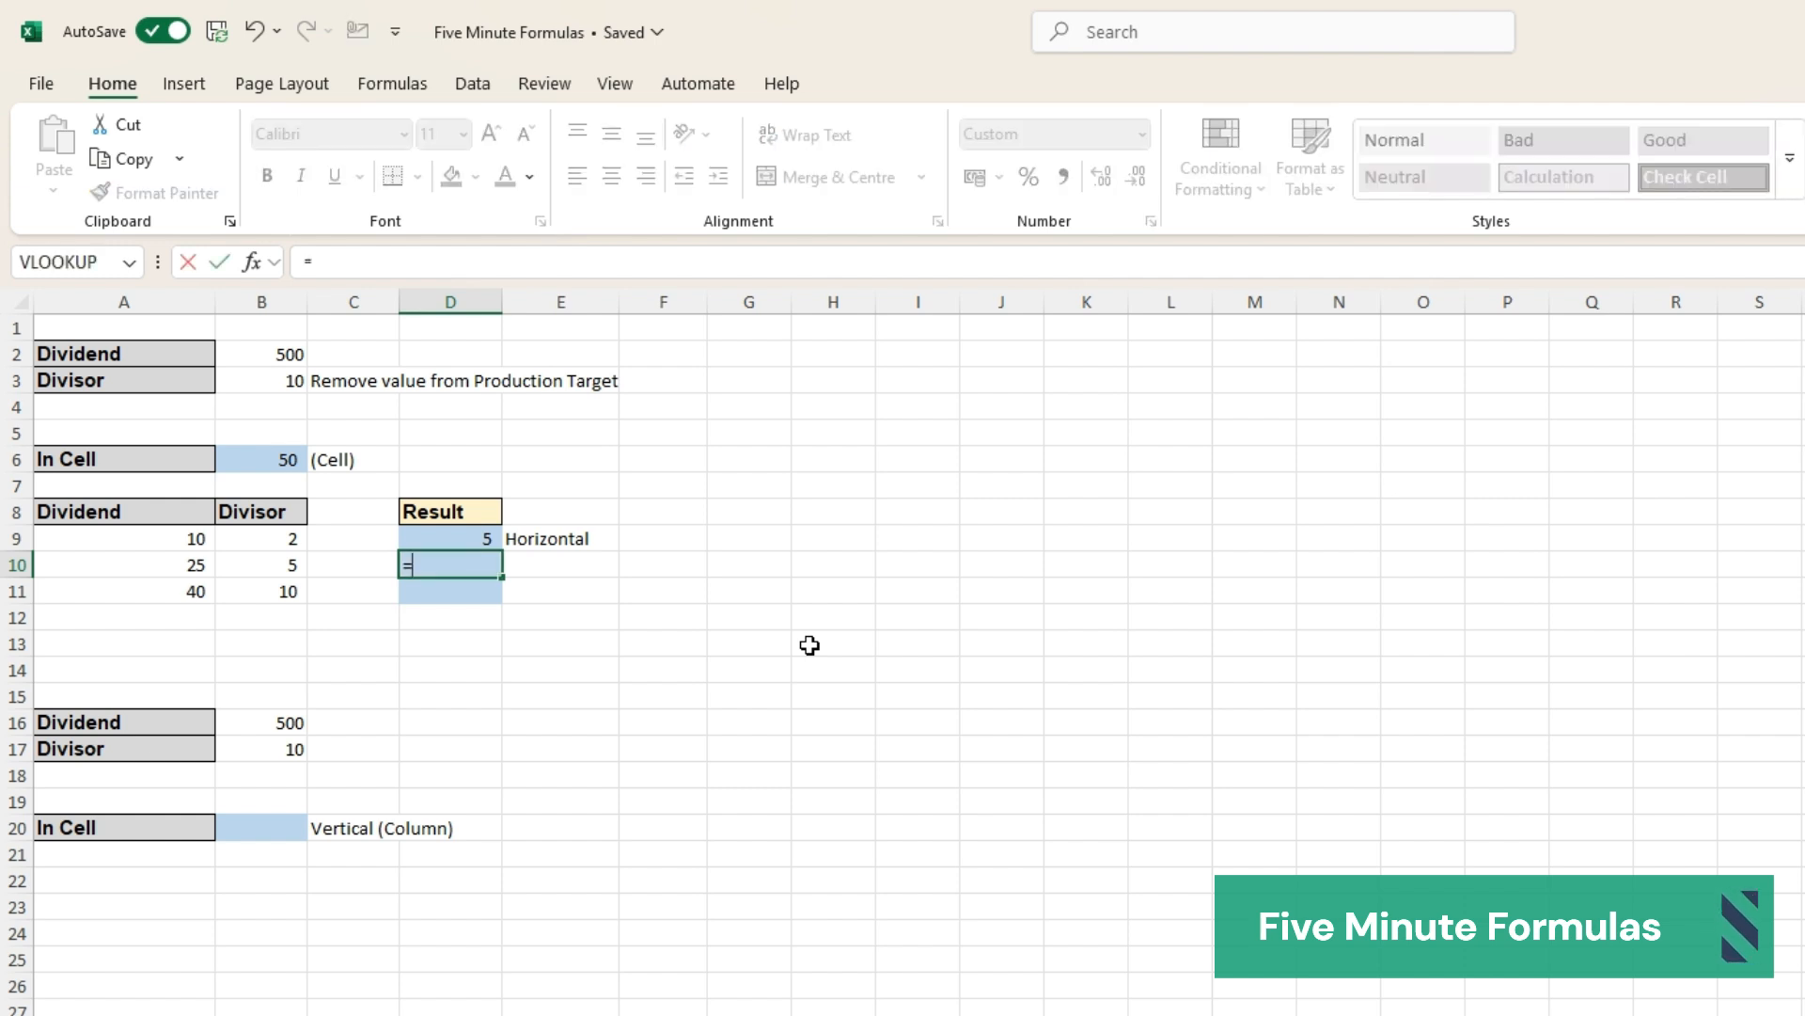
Complete D10 as =A10/B10 so it shows 5, and recheck the formula.
click(169, 561)
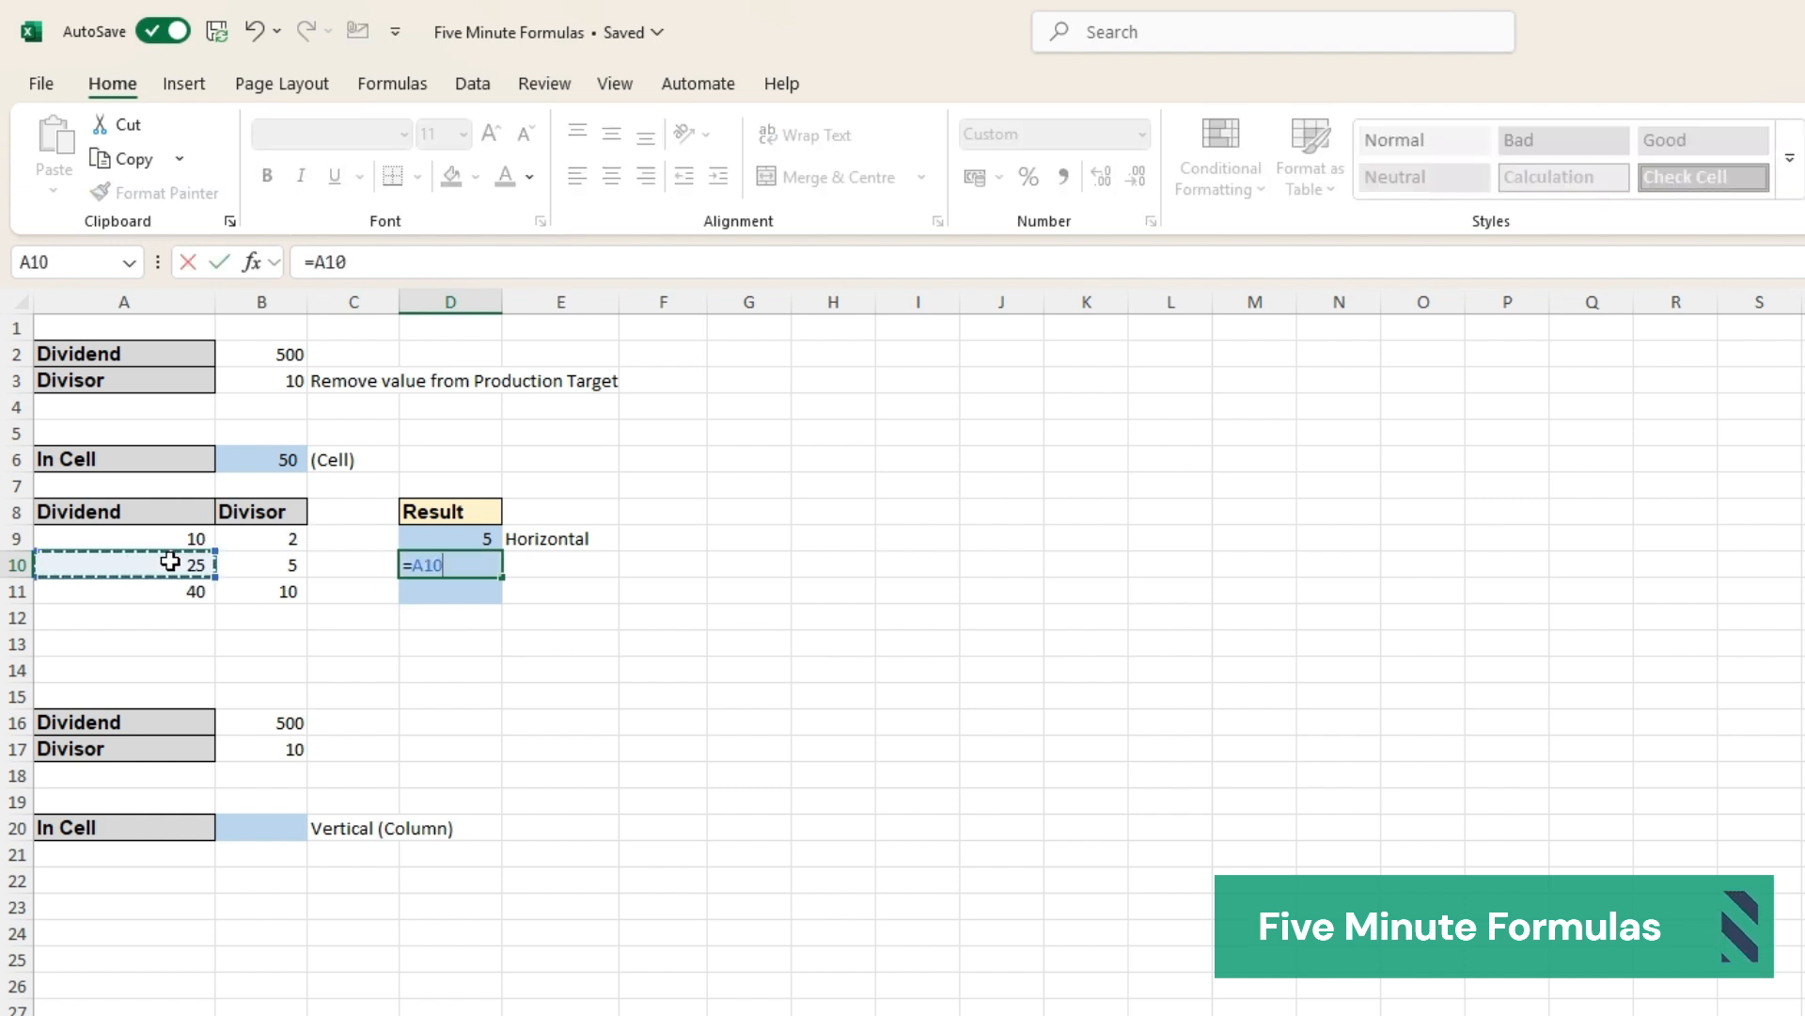
text(/)
click(256, 562)
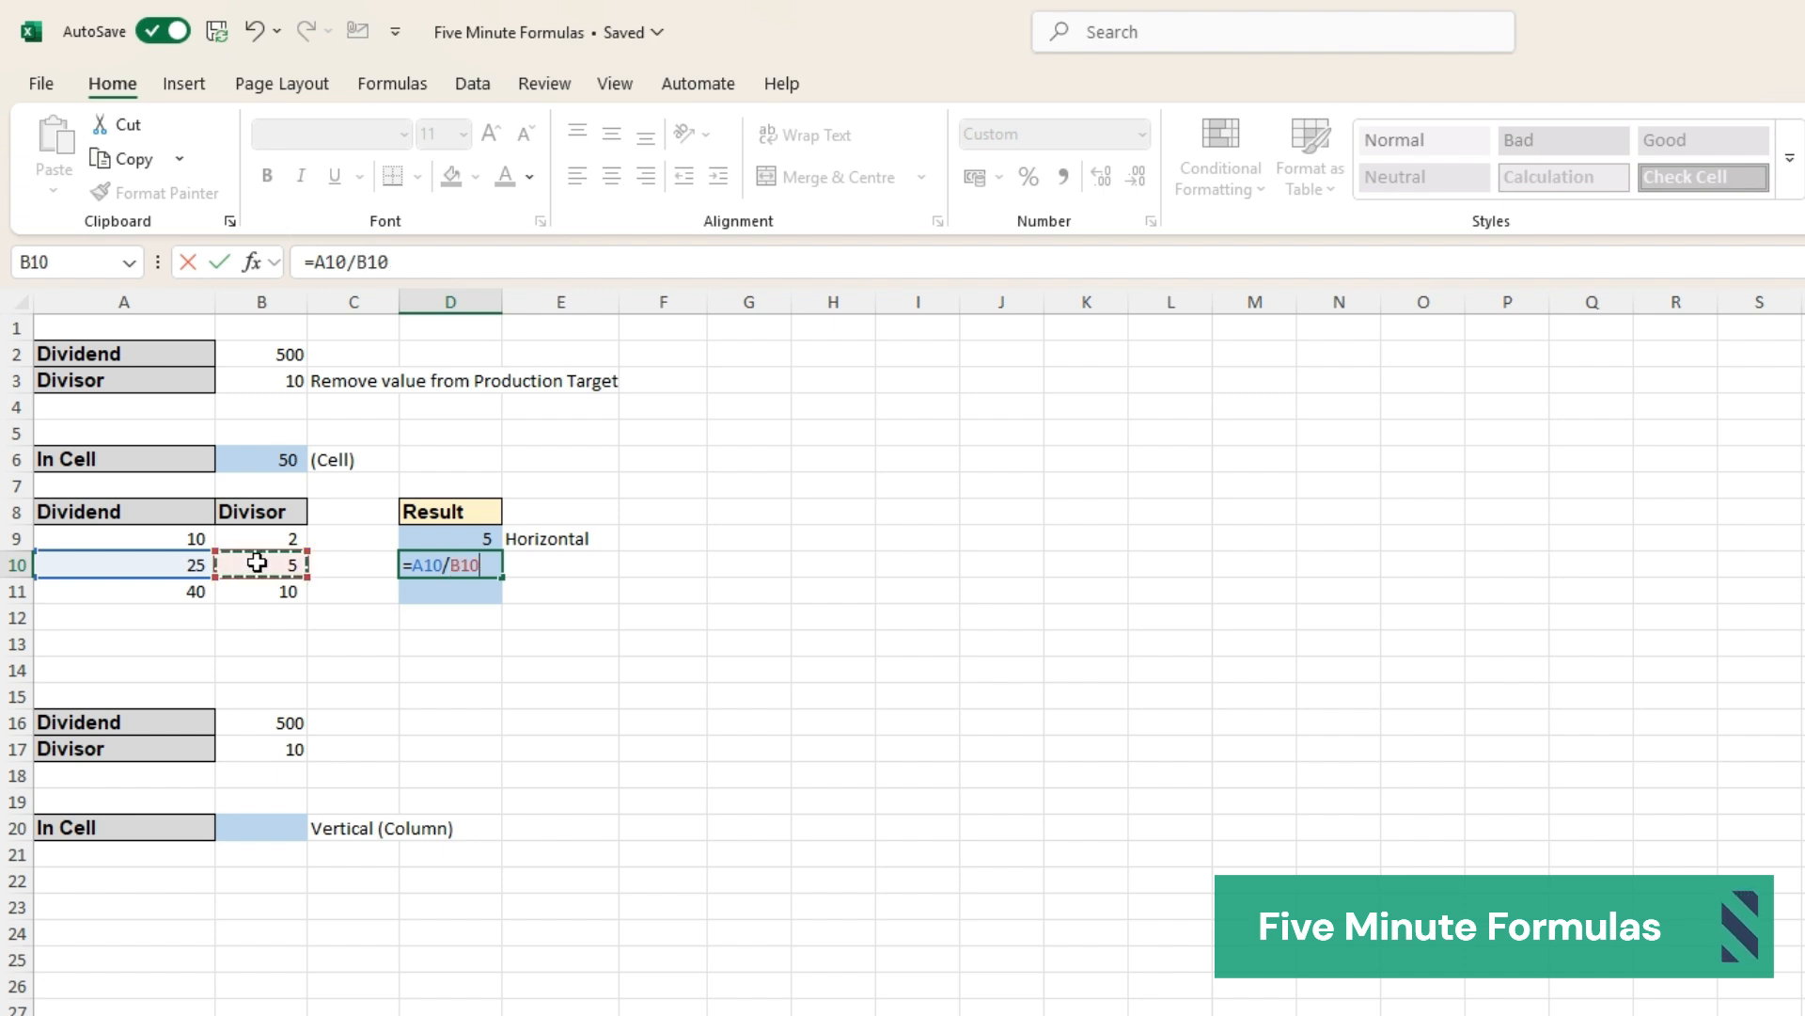
key(Return)
key(Up)
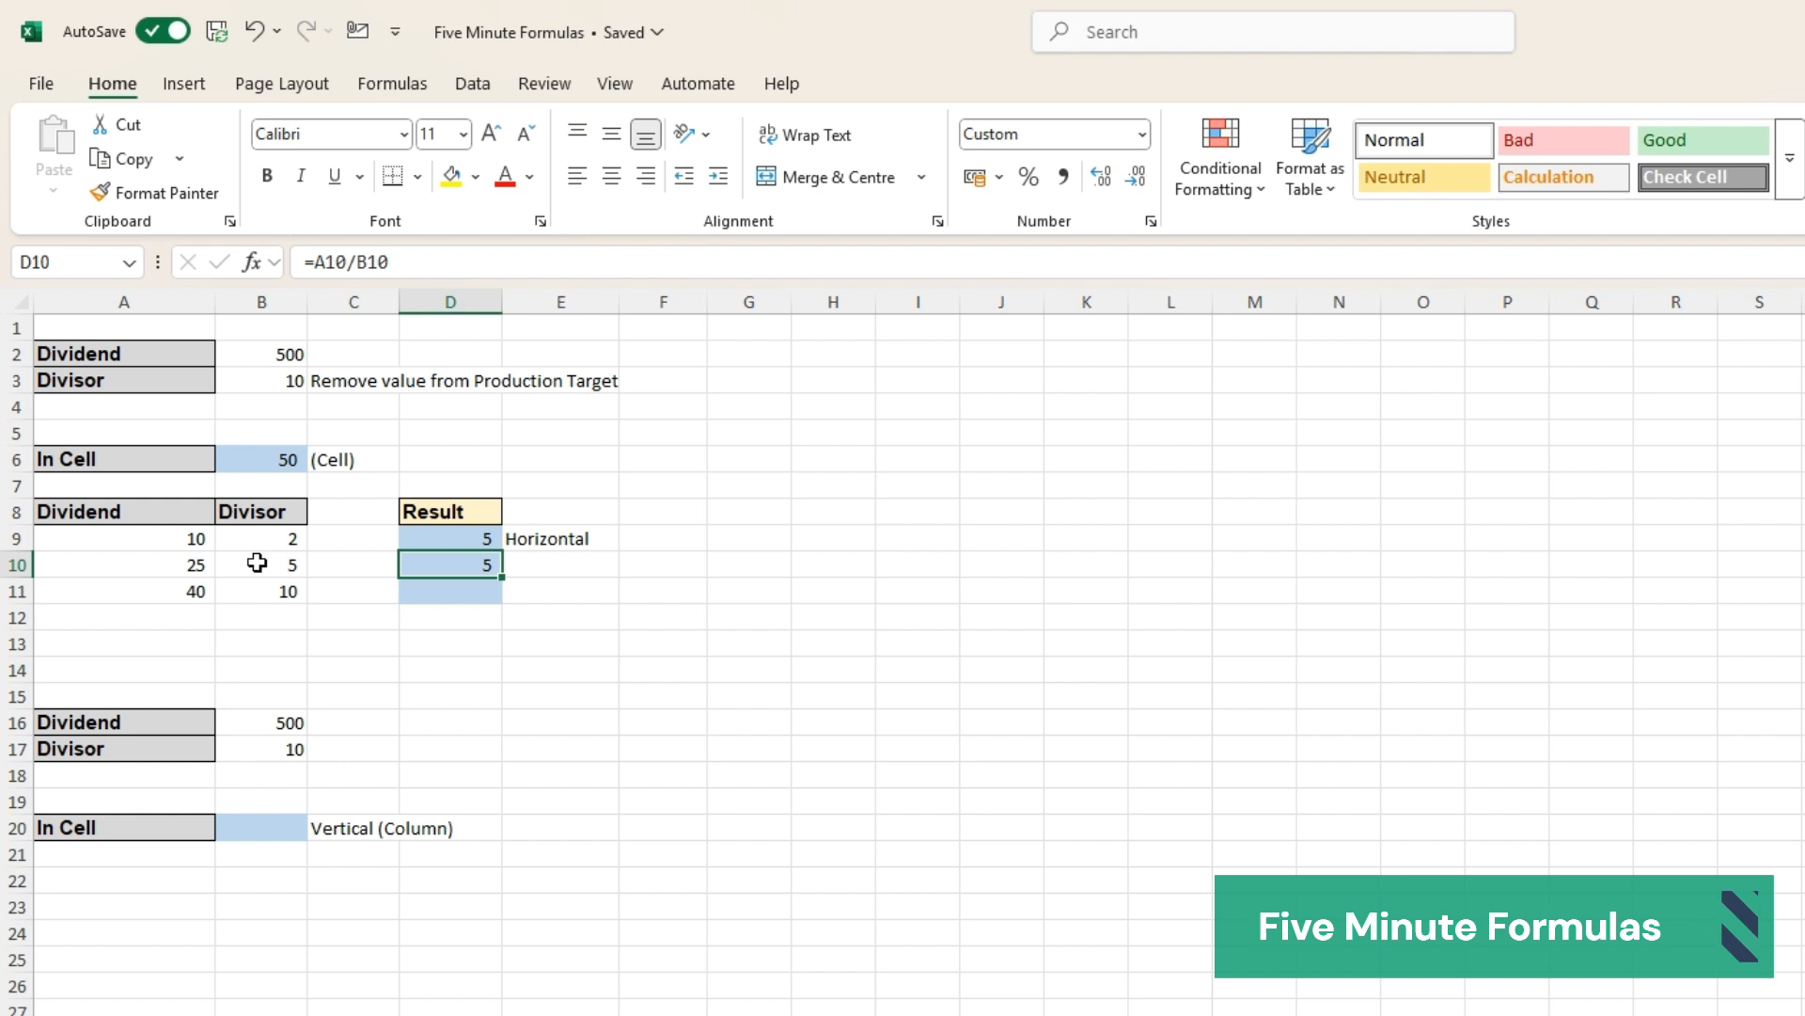
key(F2)
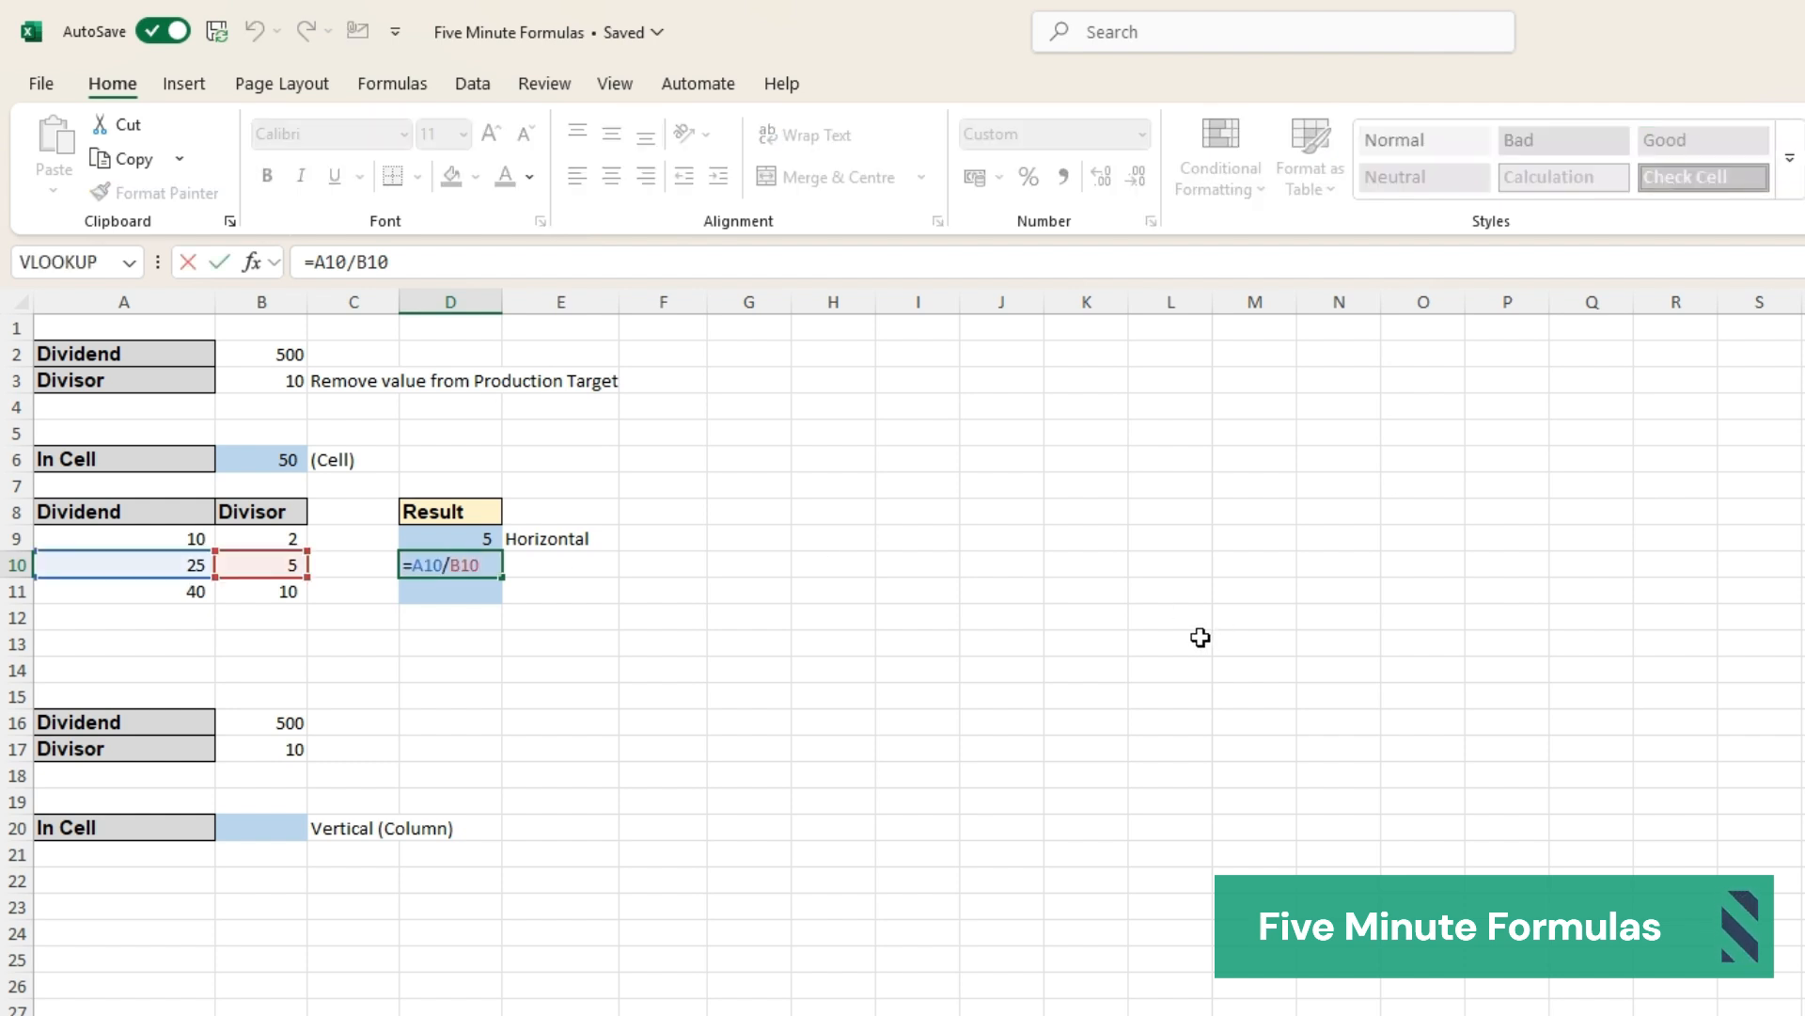
key(Return)
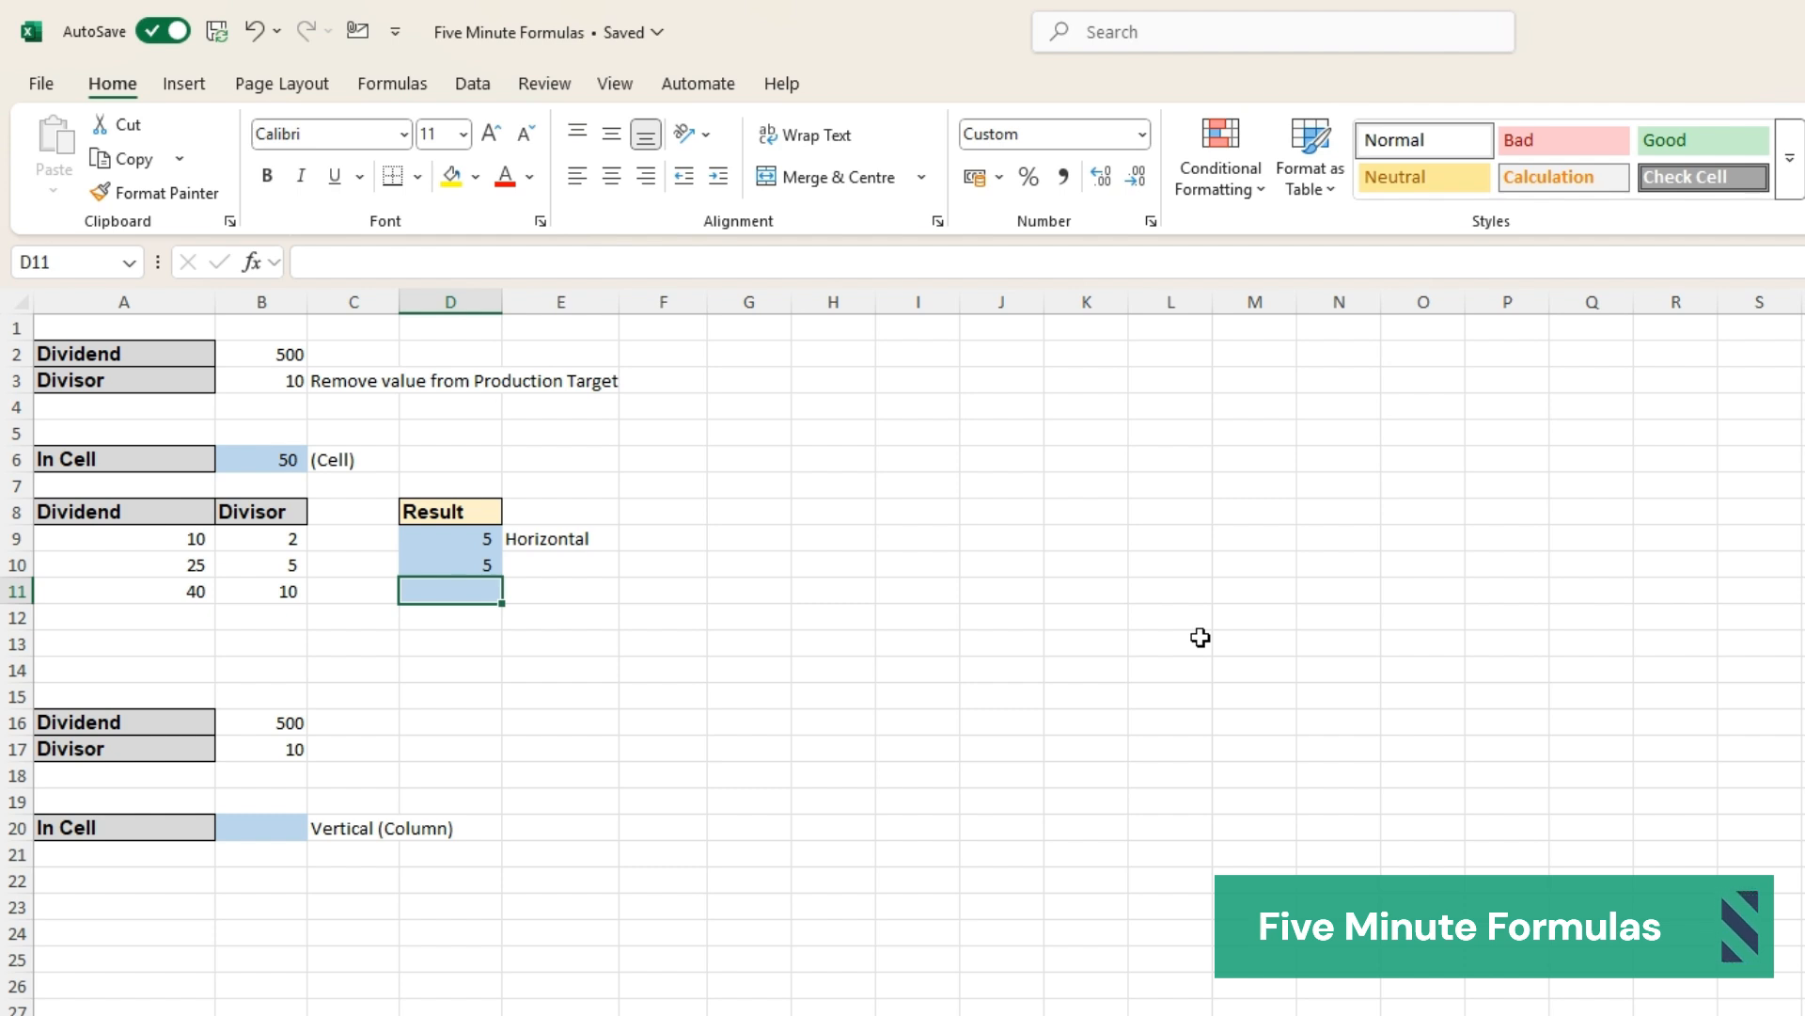
Enter =A11/B11 in D11 so it shows 4, and recheck the formula.
text(=)
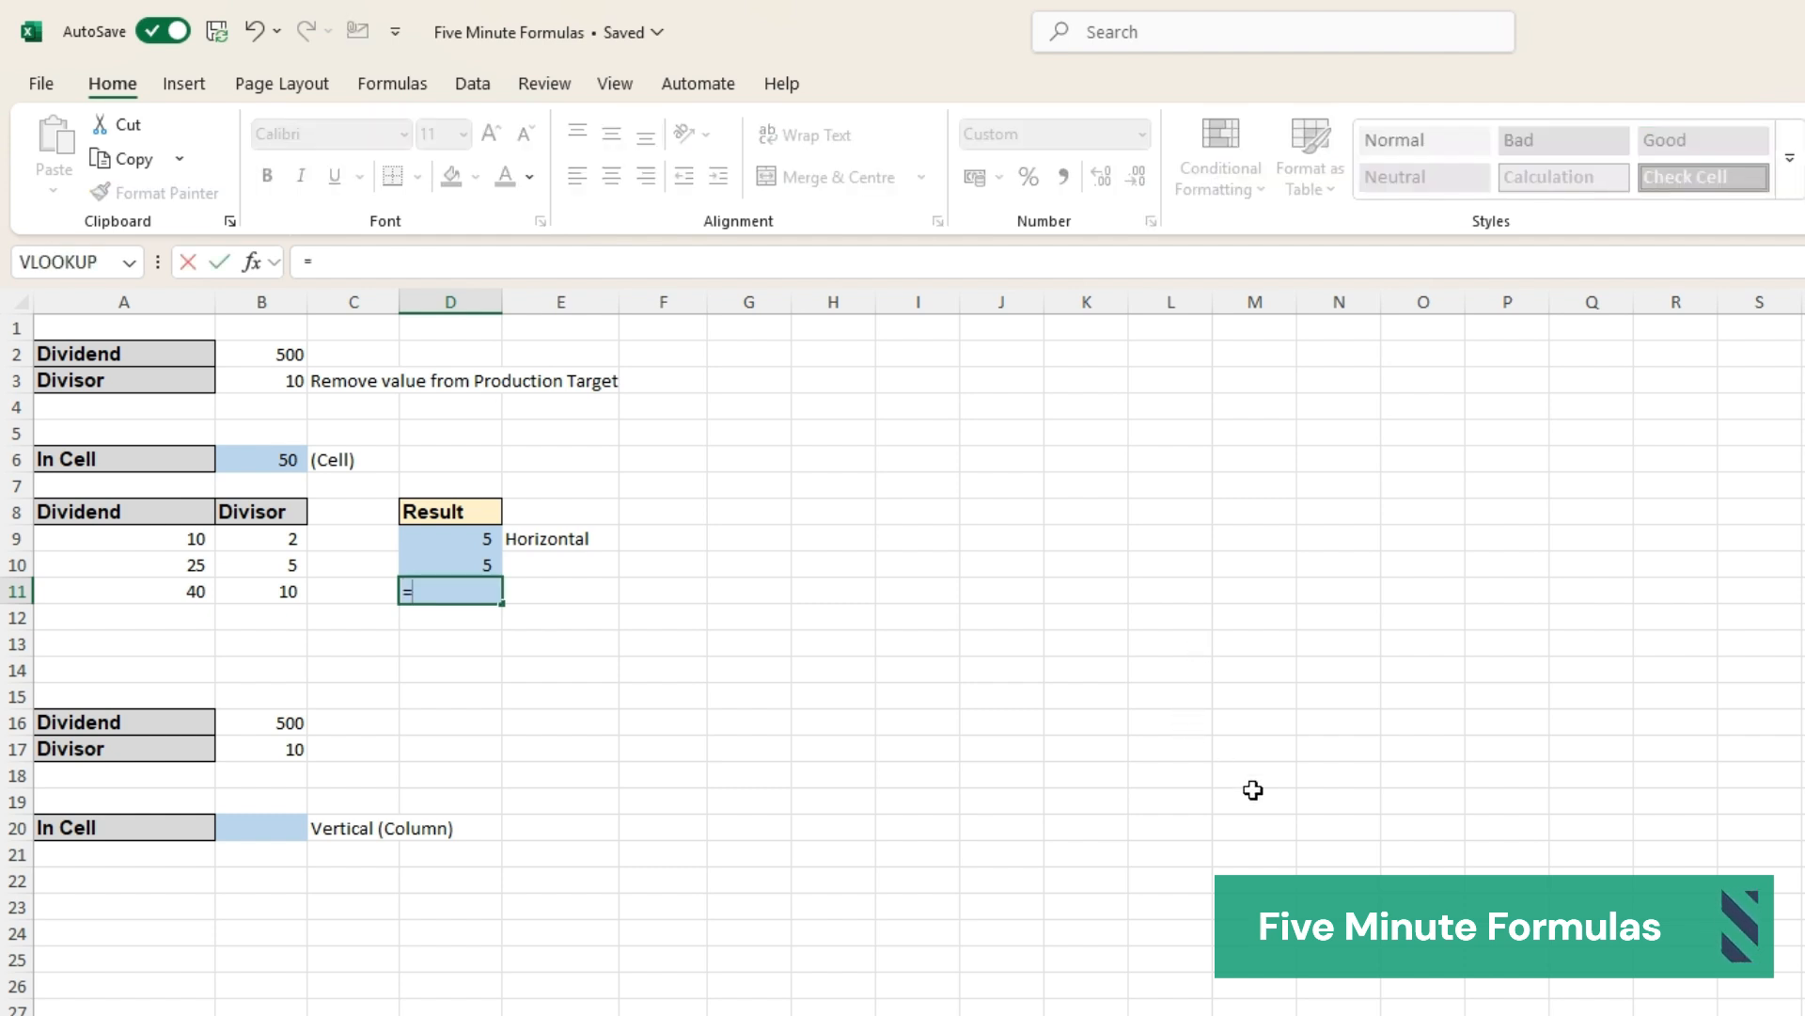
click(124, 592)
text(/)
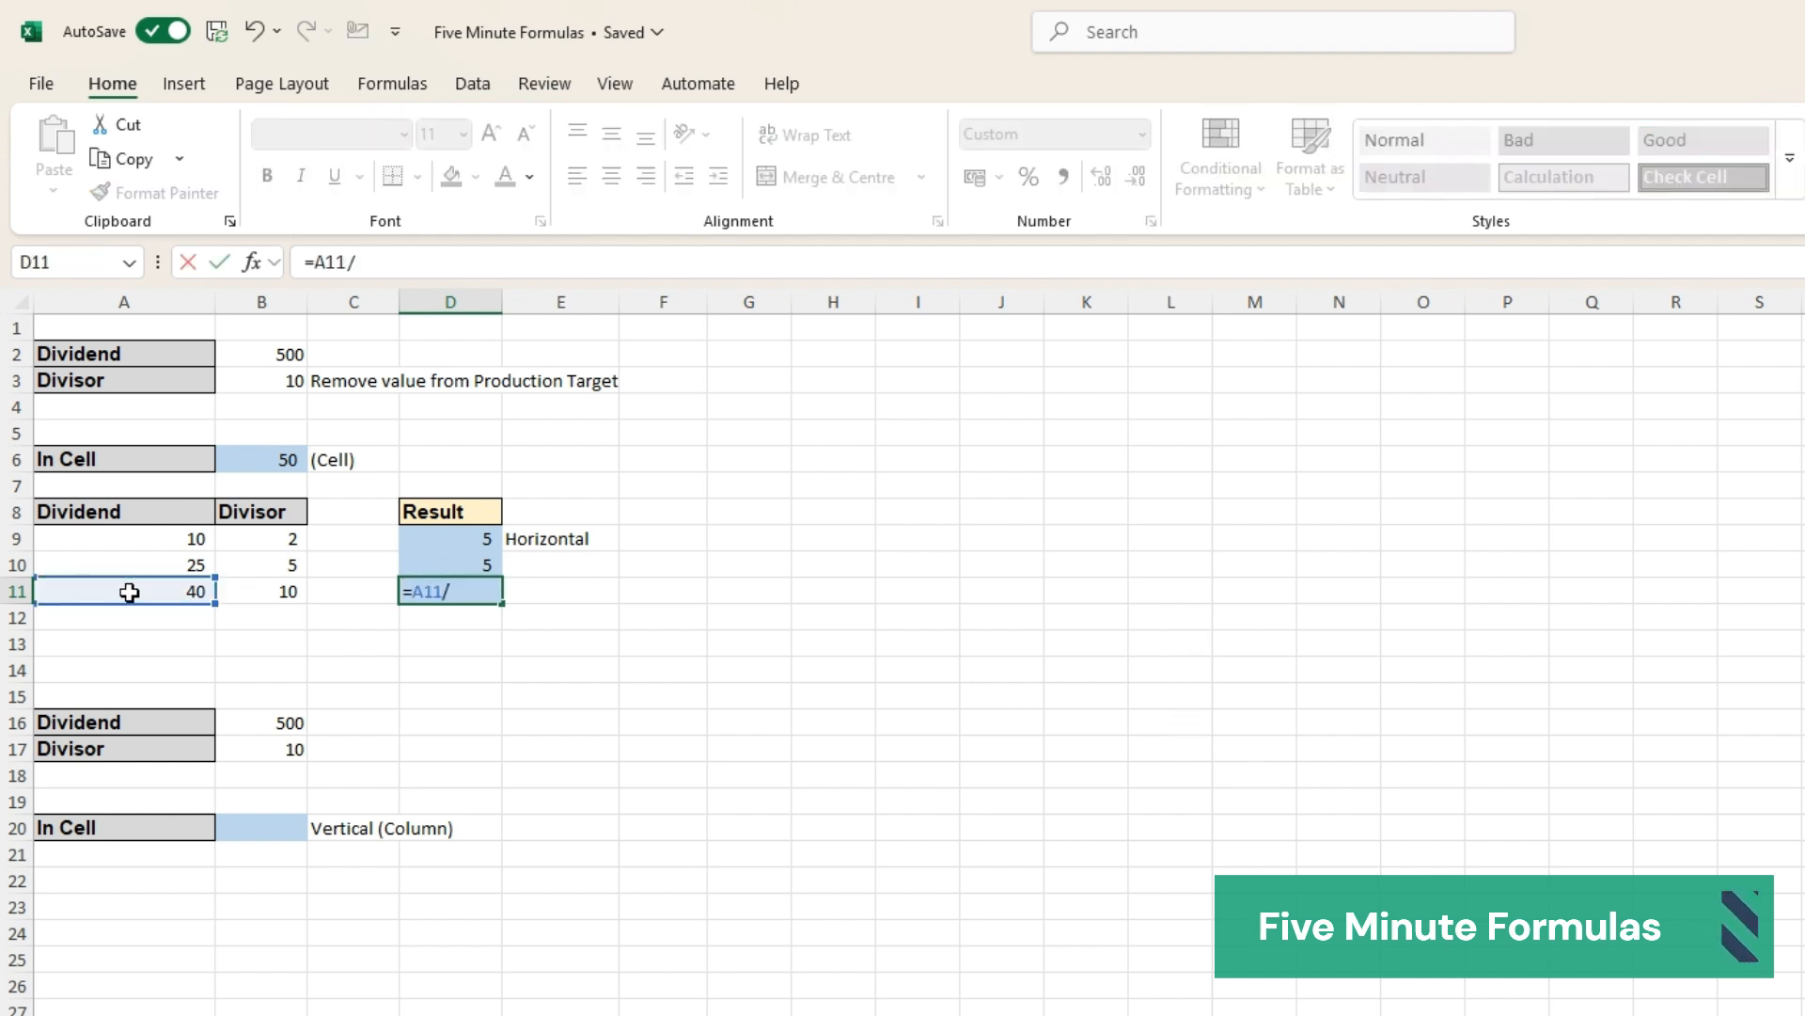
click(255, 593)
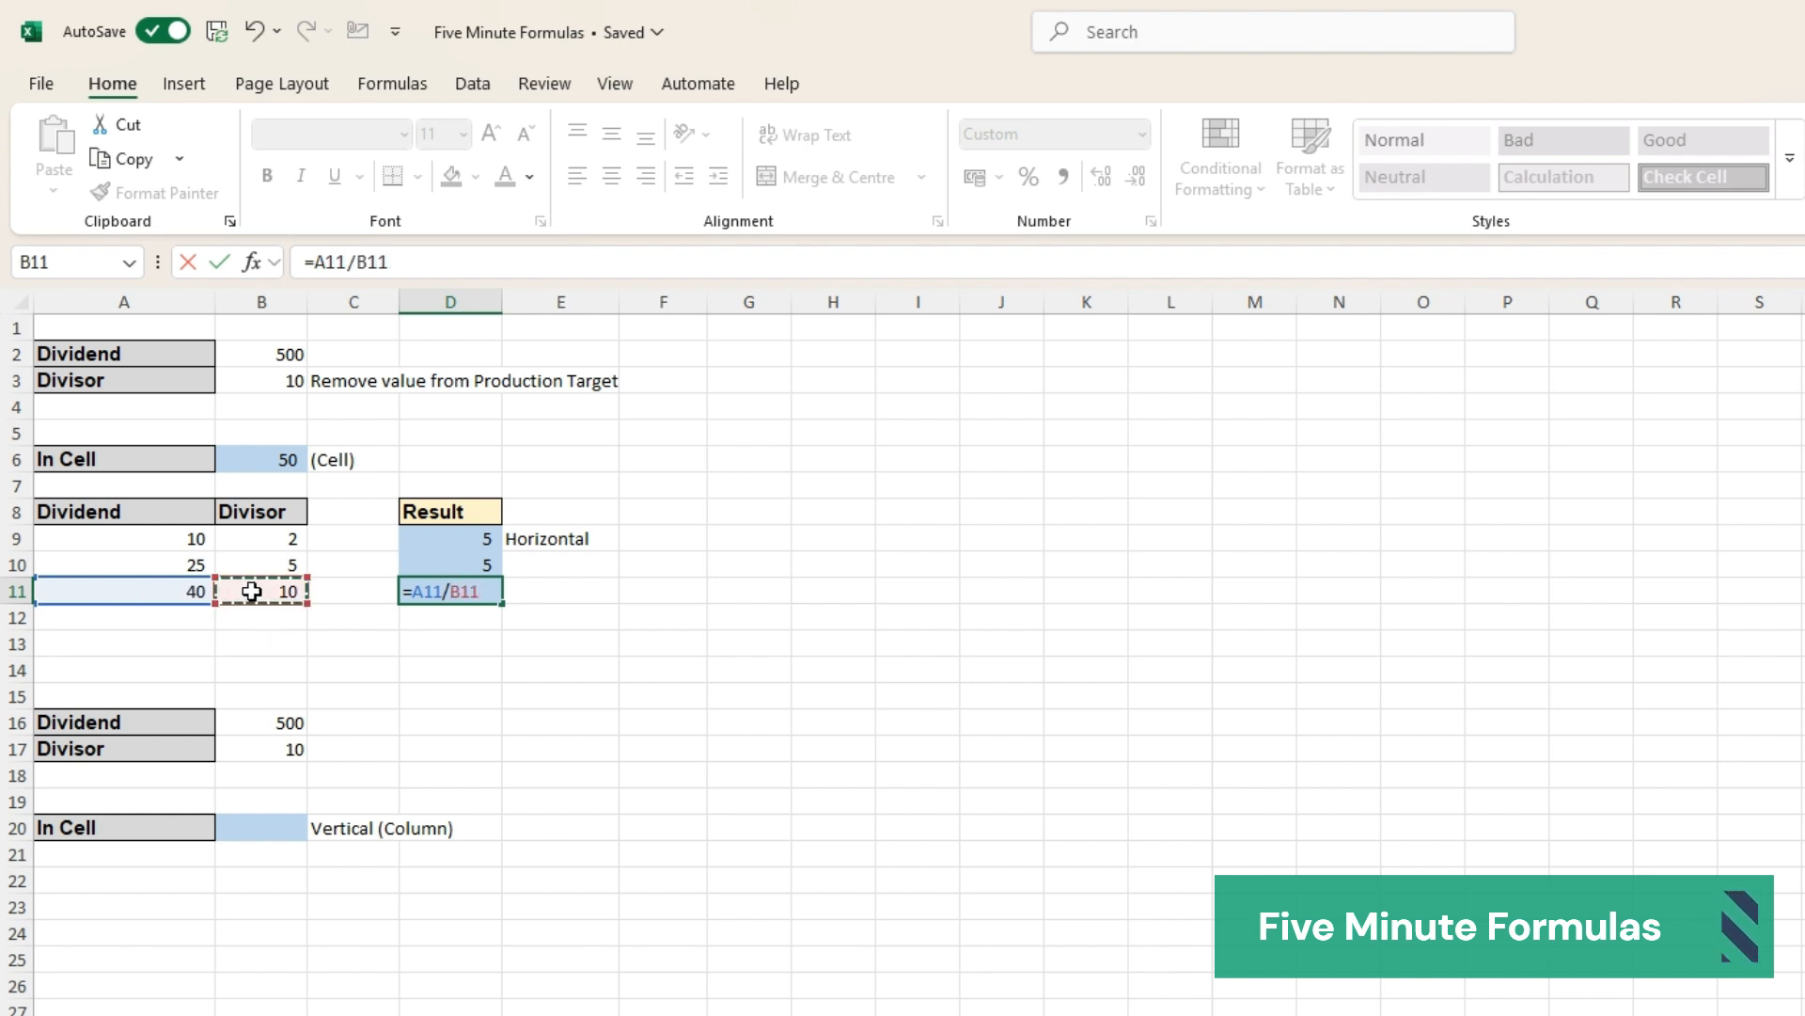
key(Return)
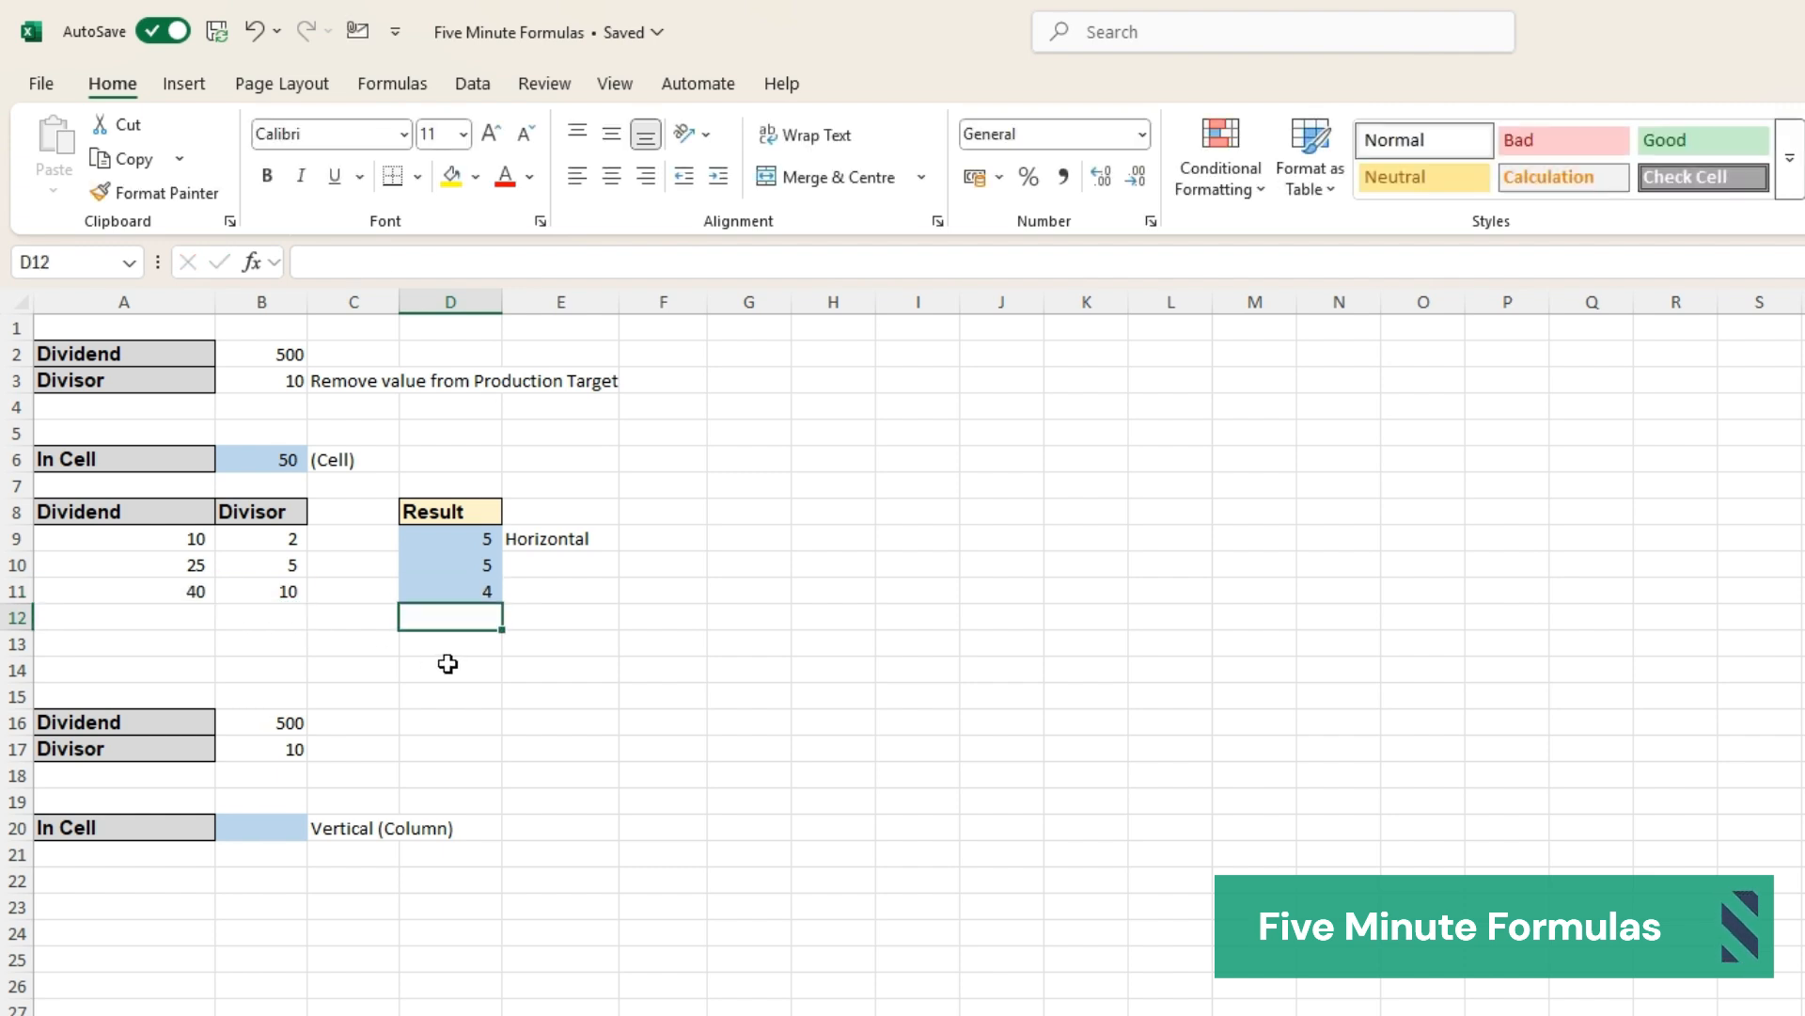
click(448, 593)
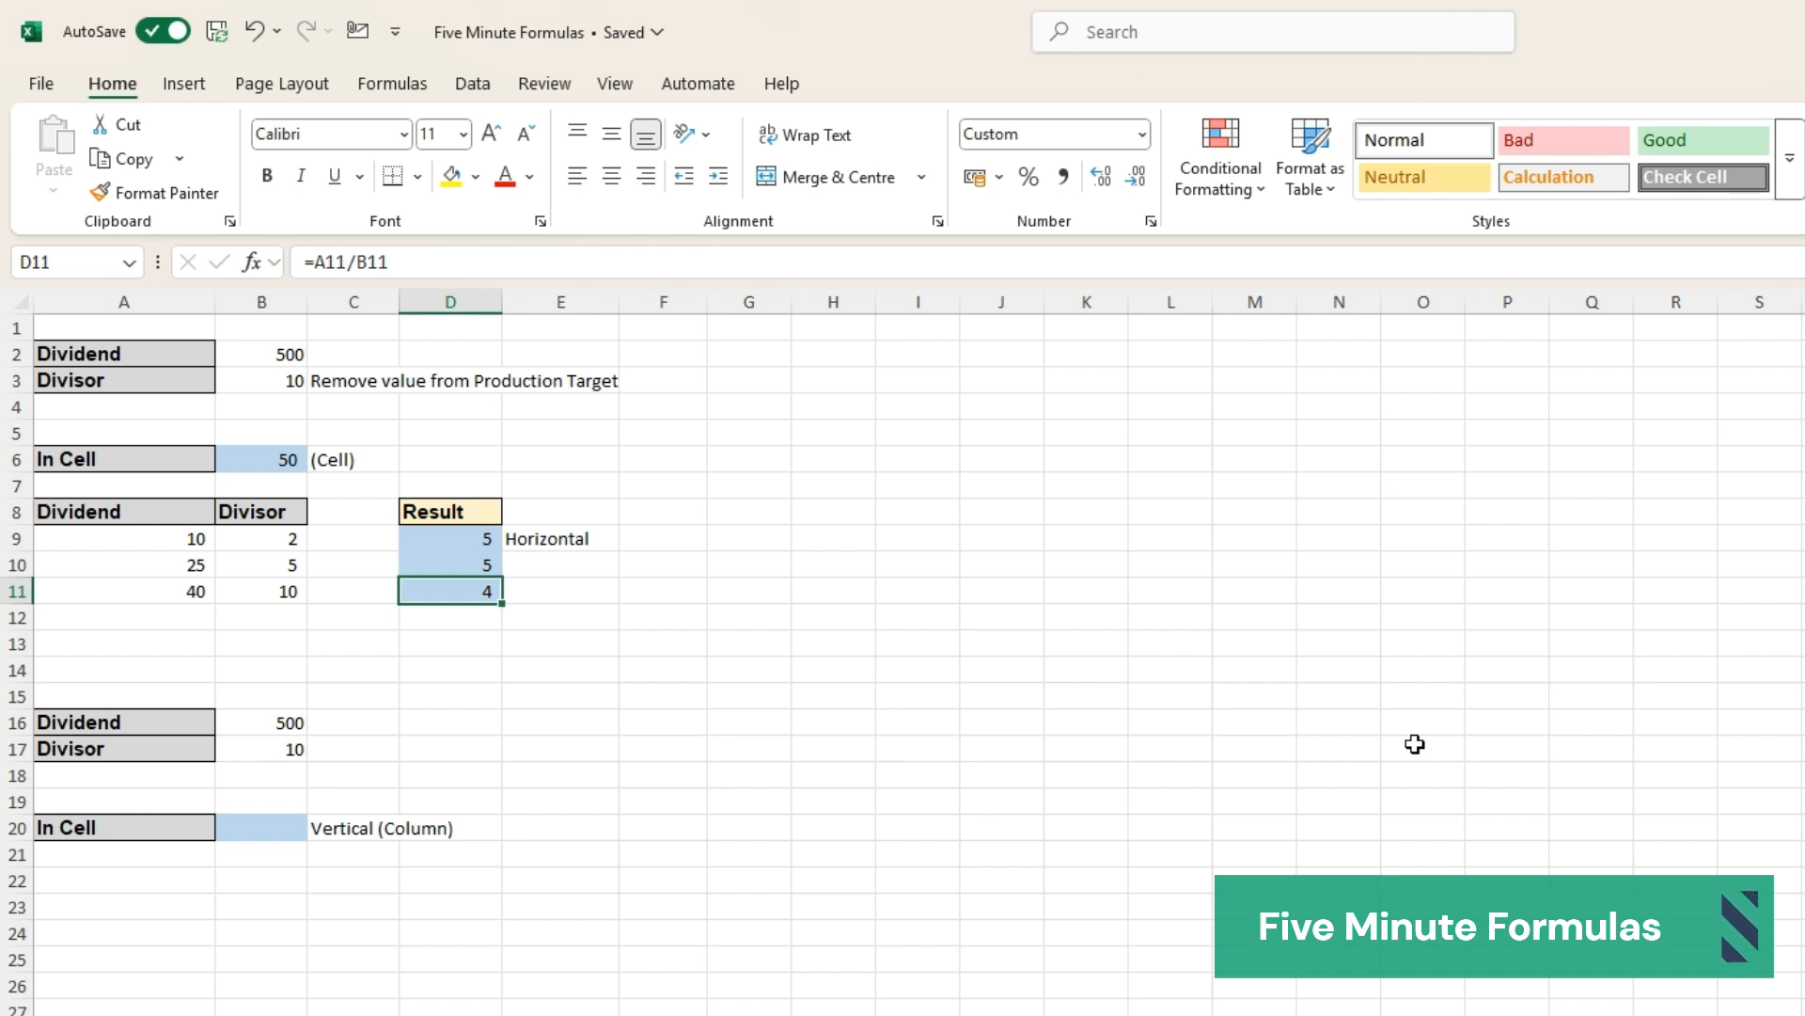
key(F2)
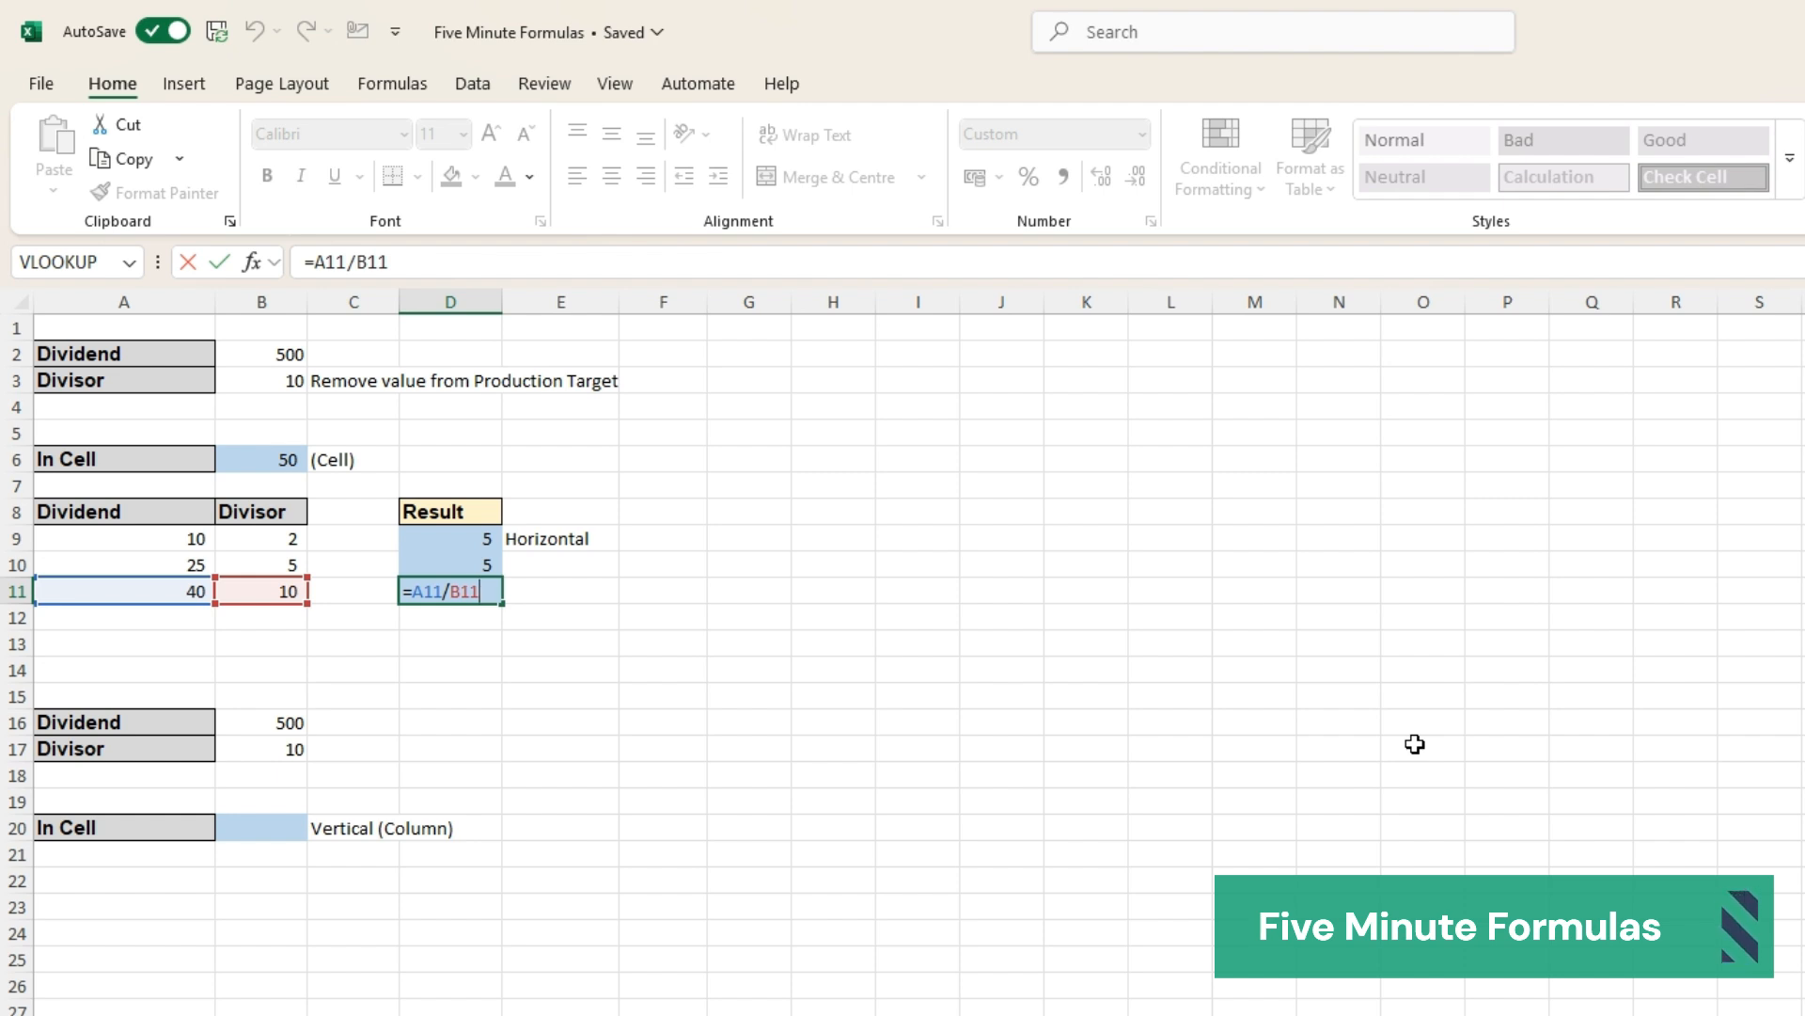
key(Return)
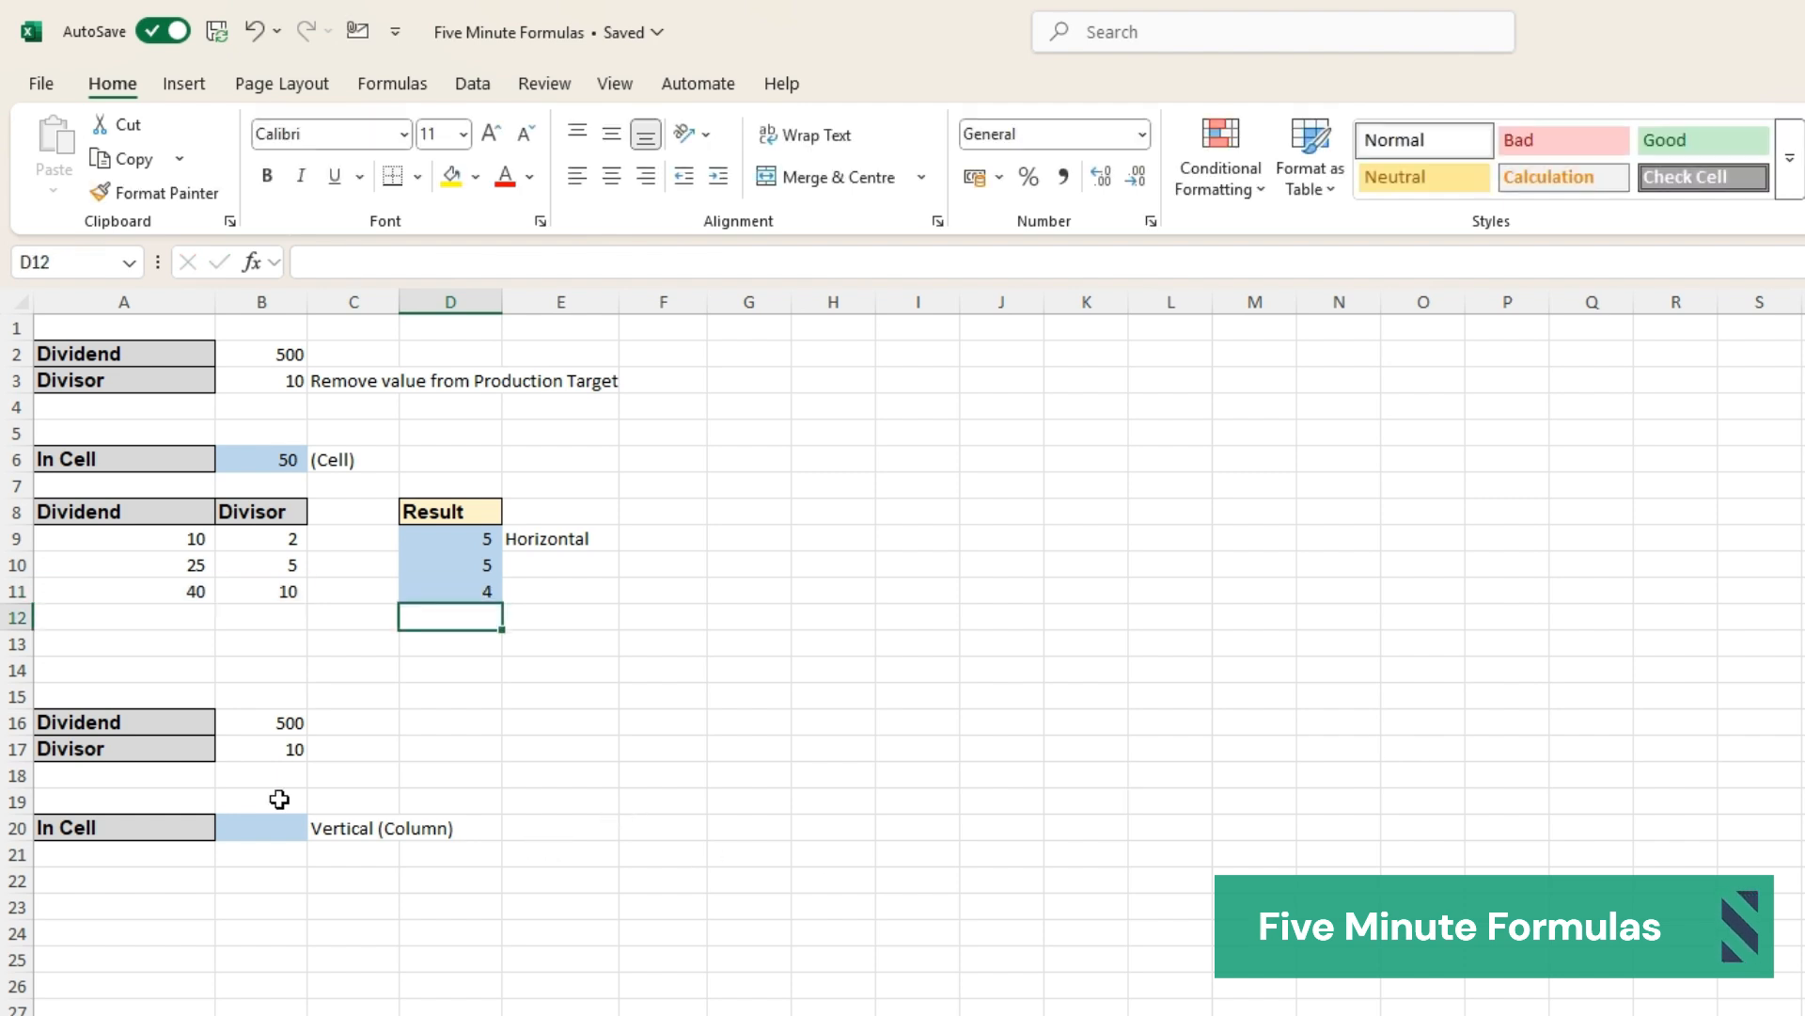
Enter =B16/B17 in B20, dividing 500 by 10 to show 50, and recheck it.
click(227, 833)
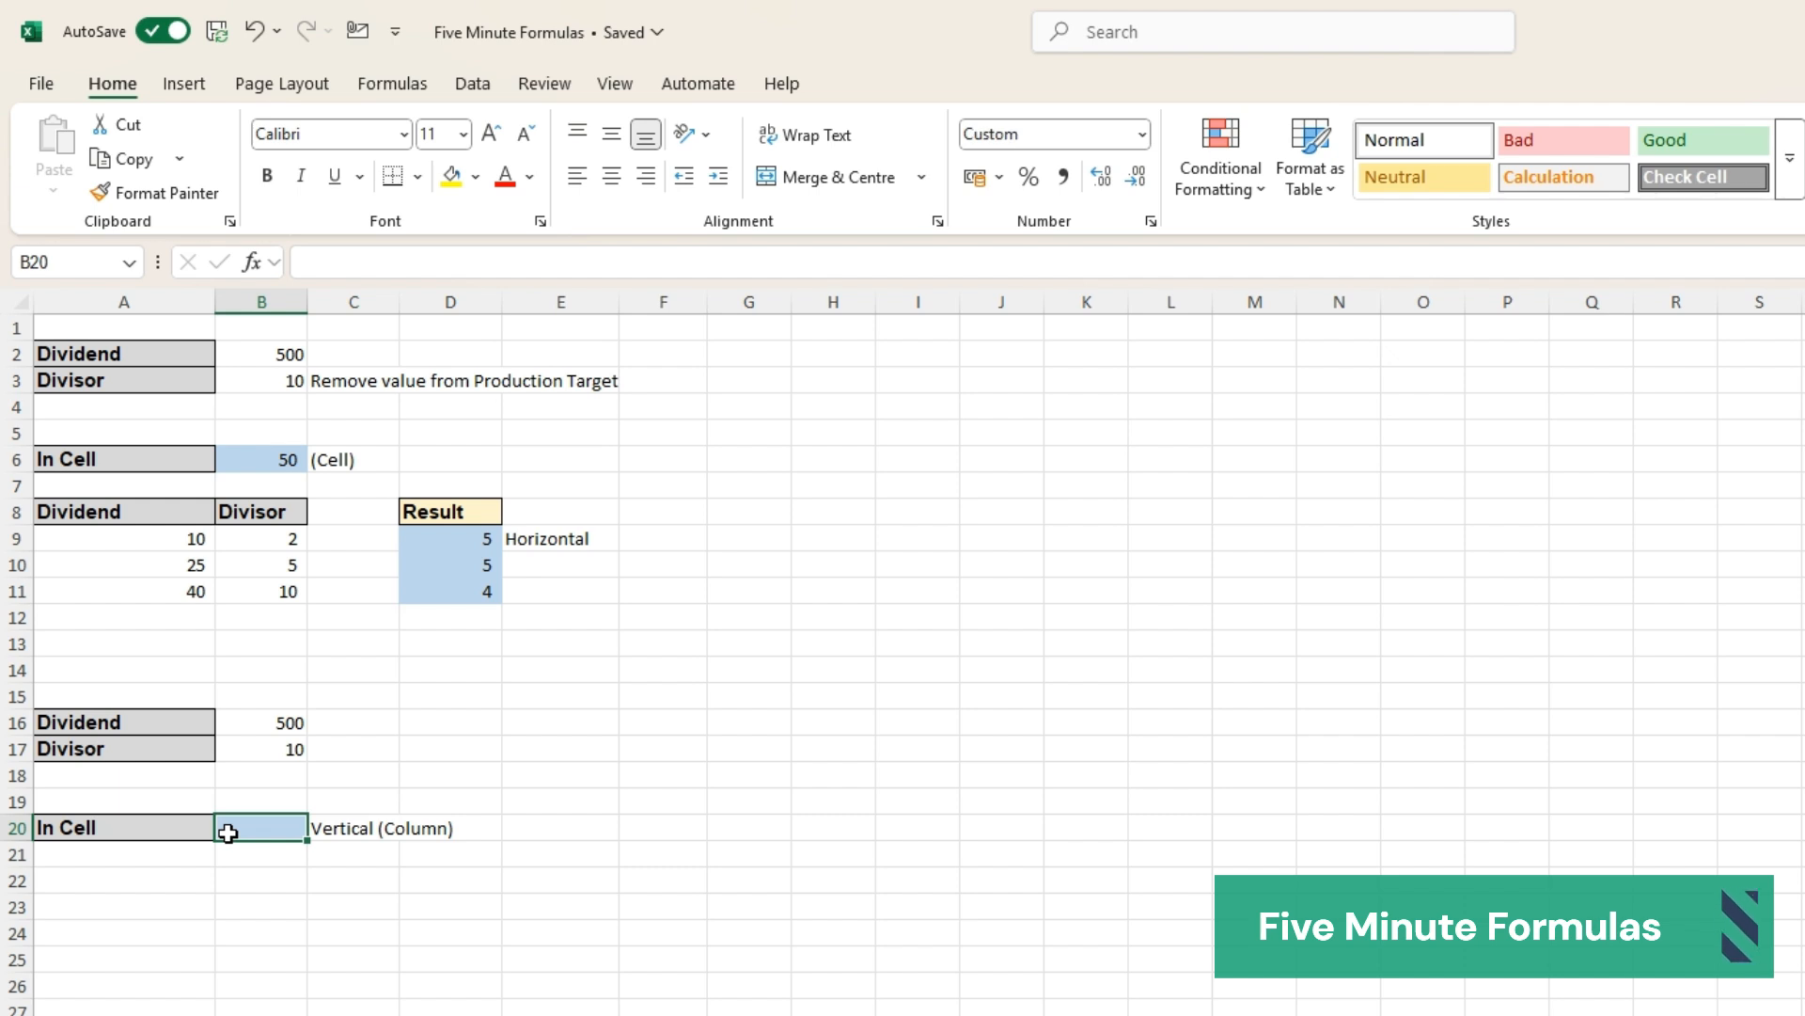
text(=)
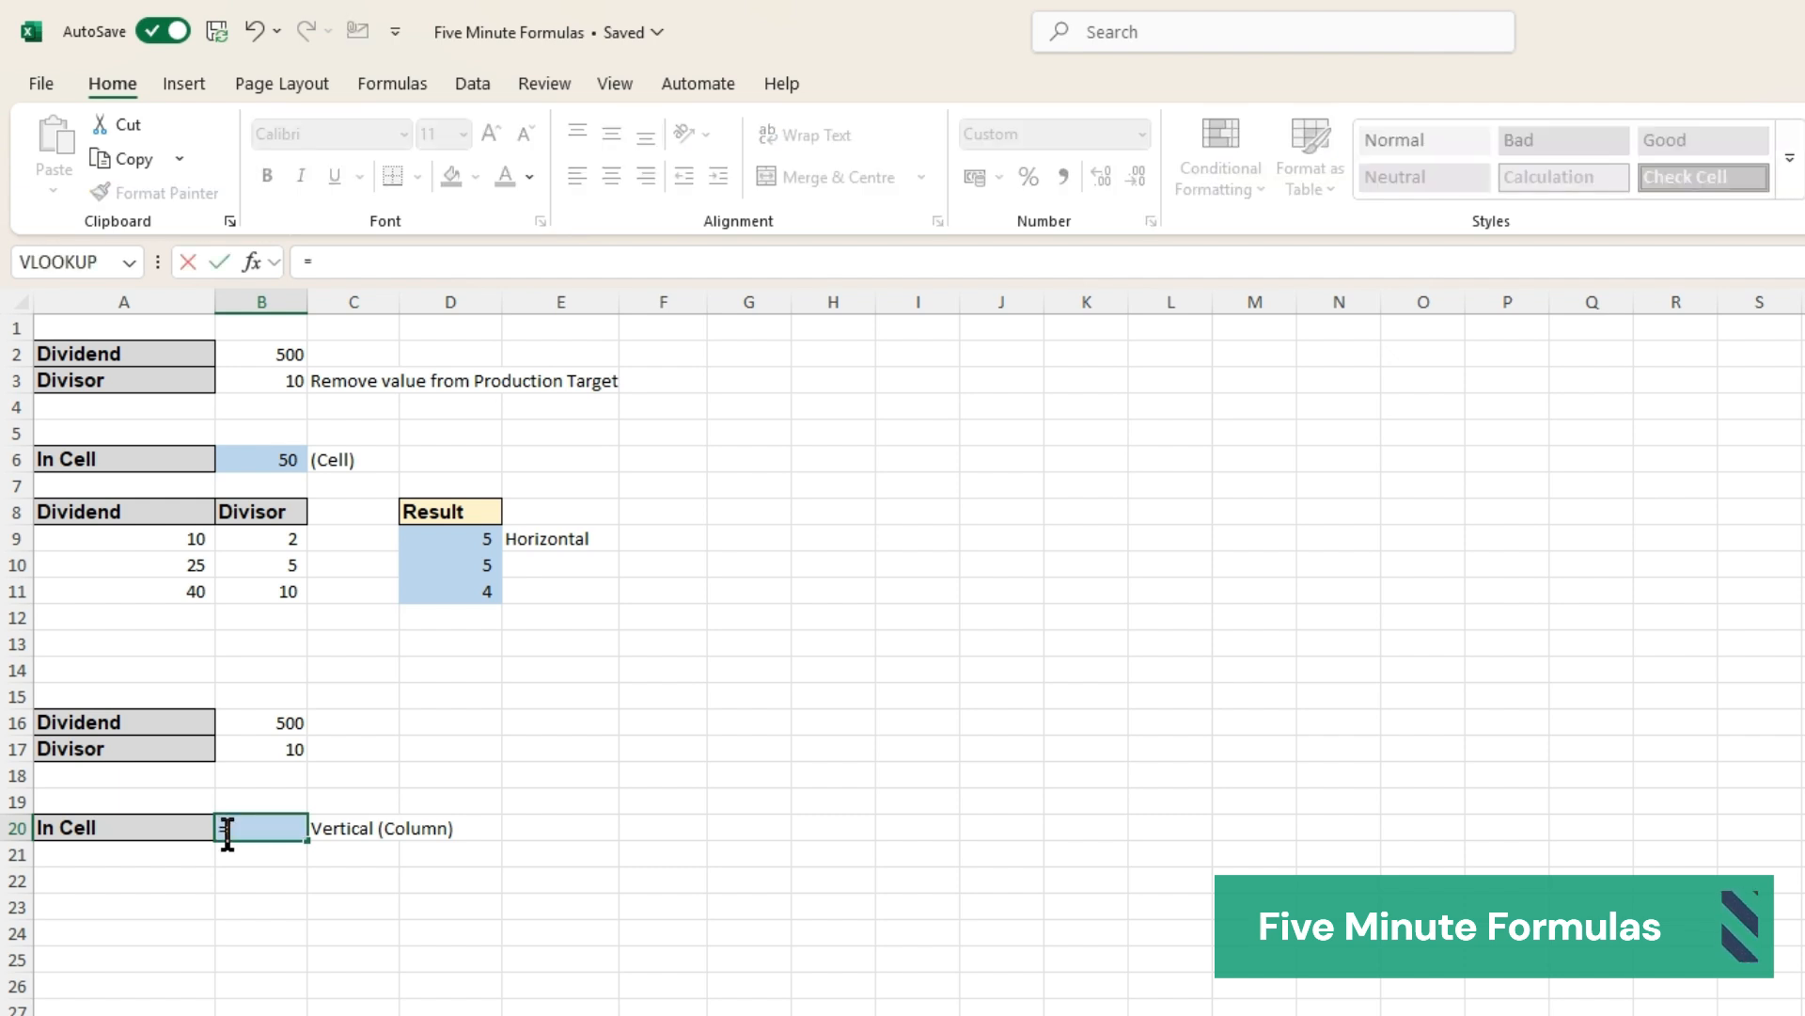
click(260, 726)
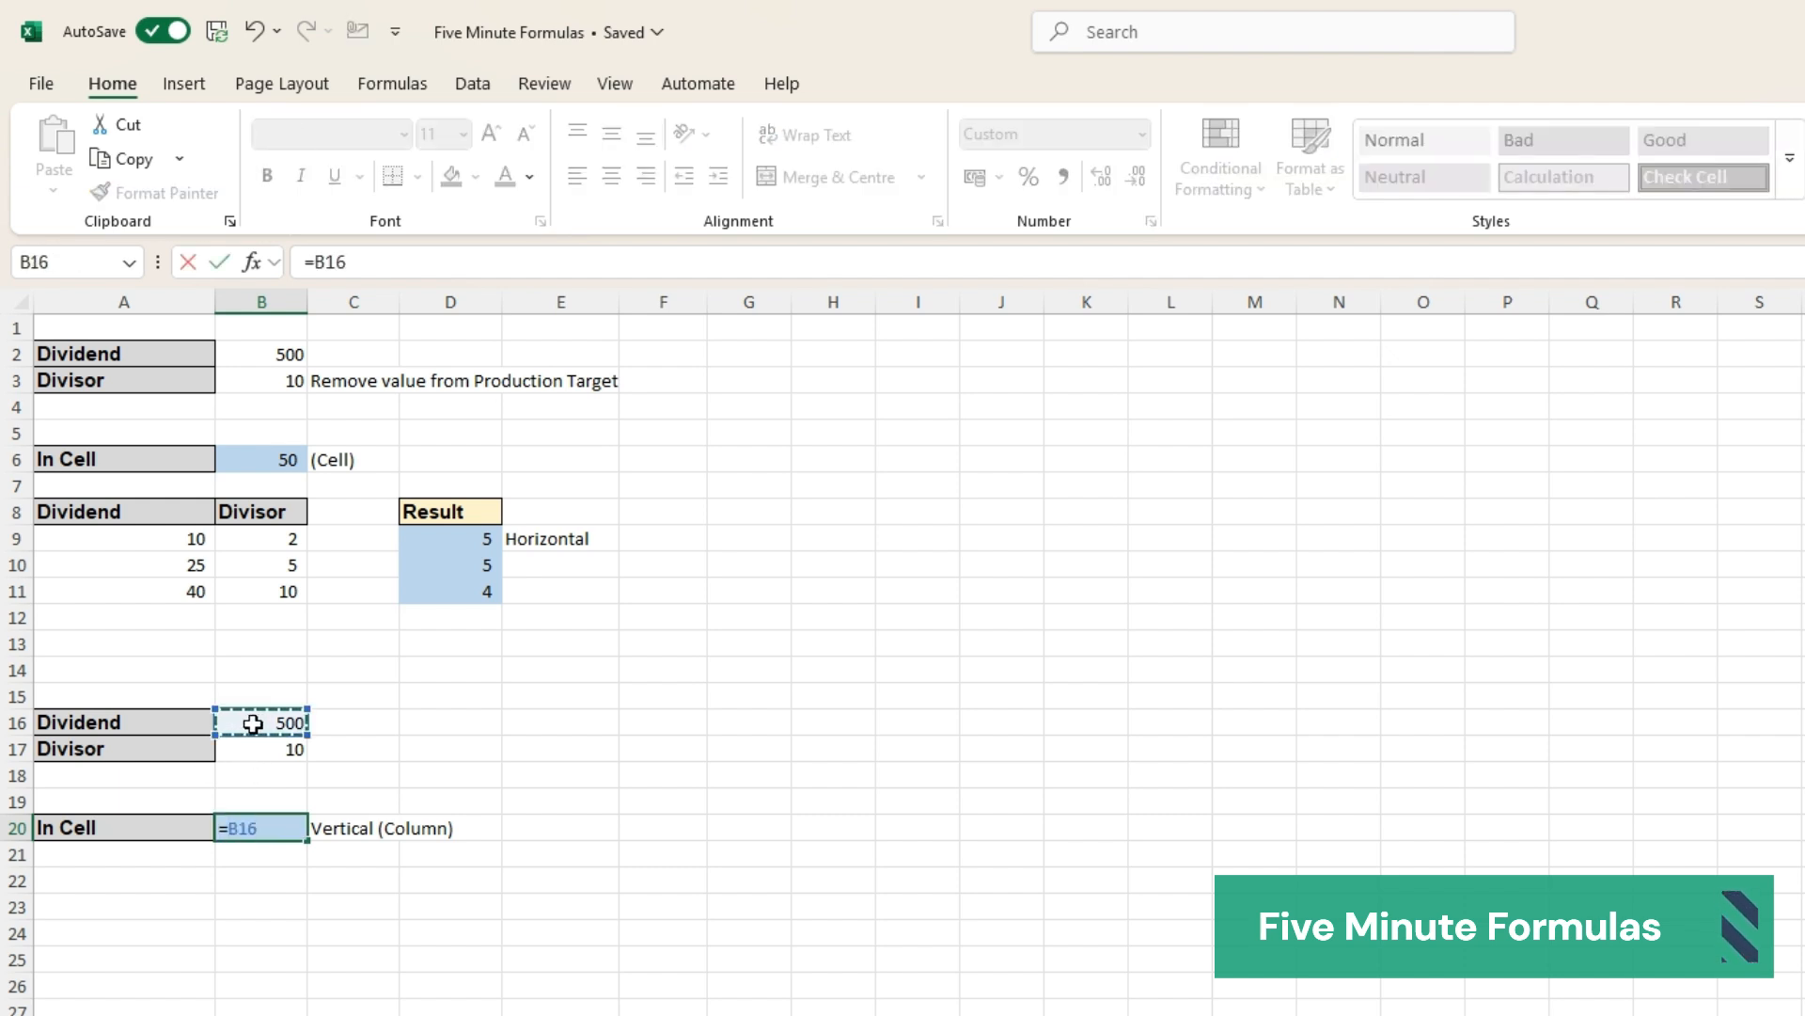
text(/)
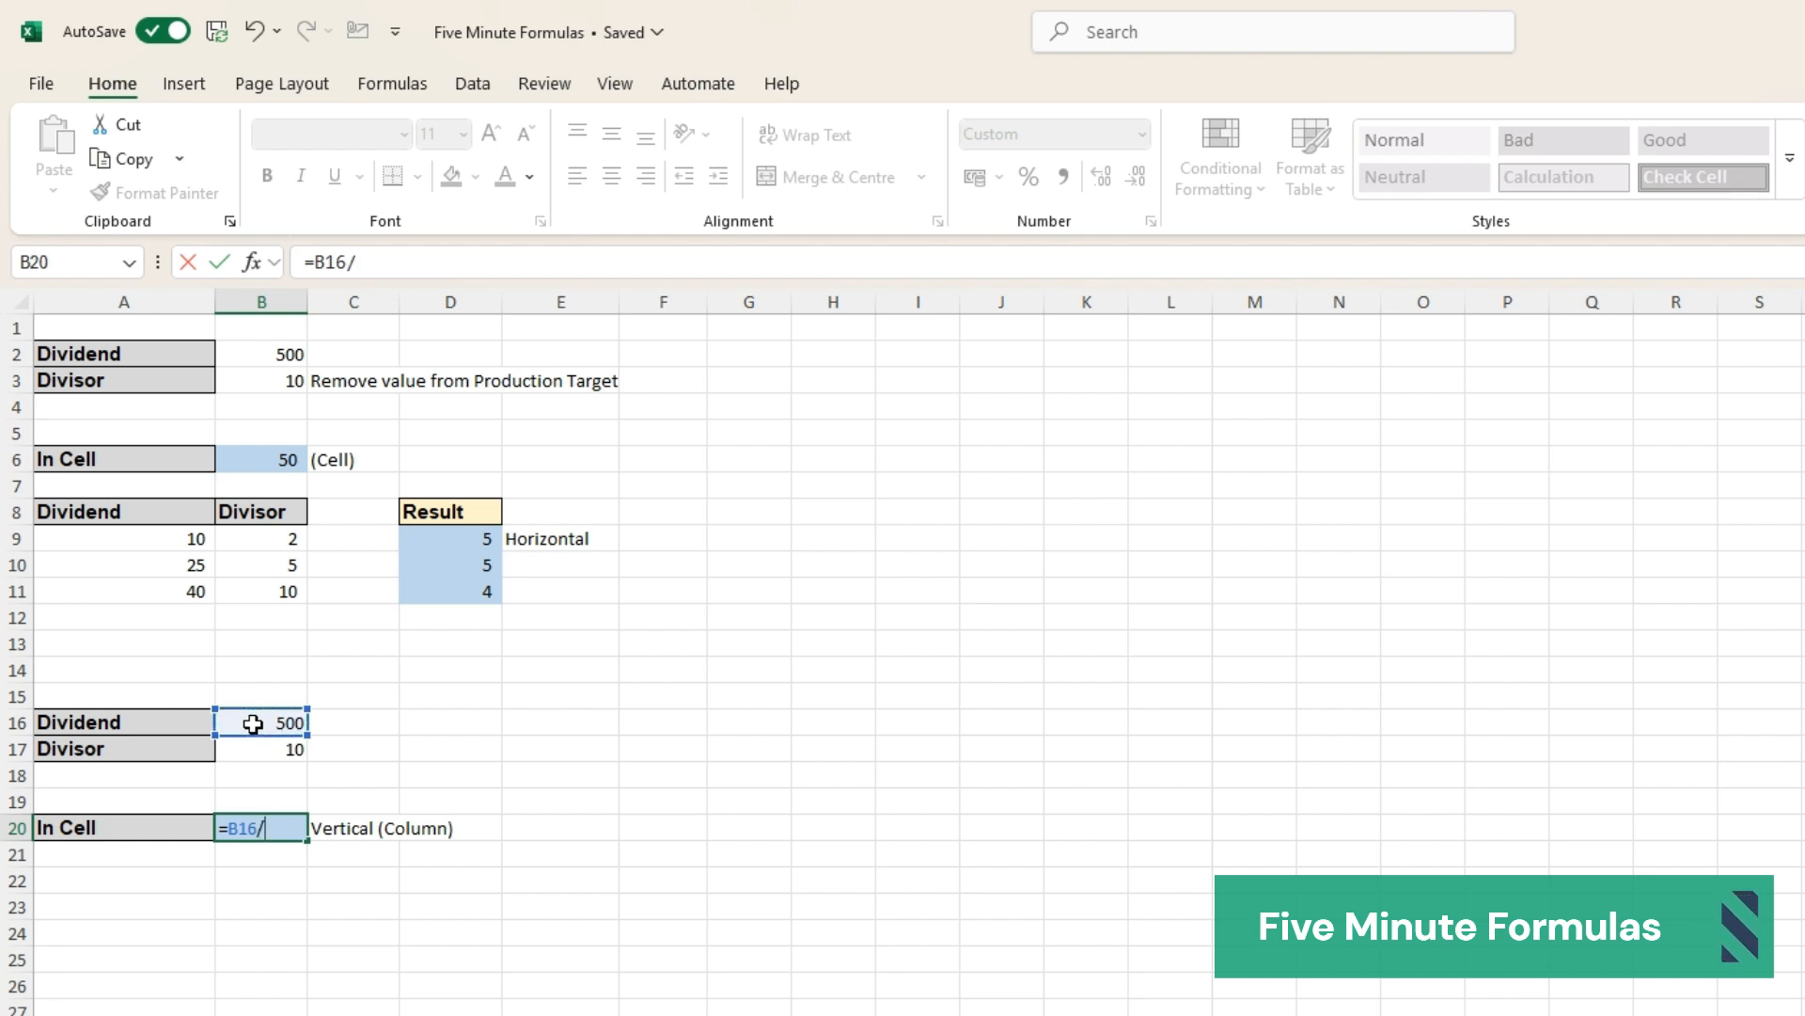
click(273, 755)
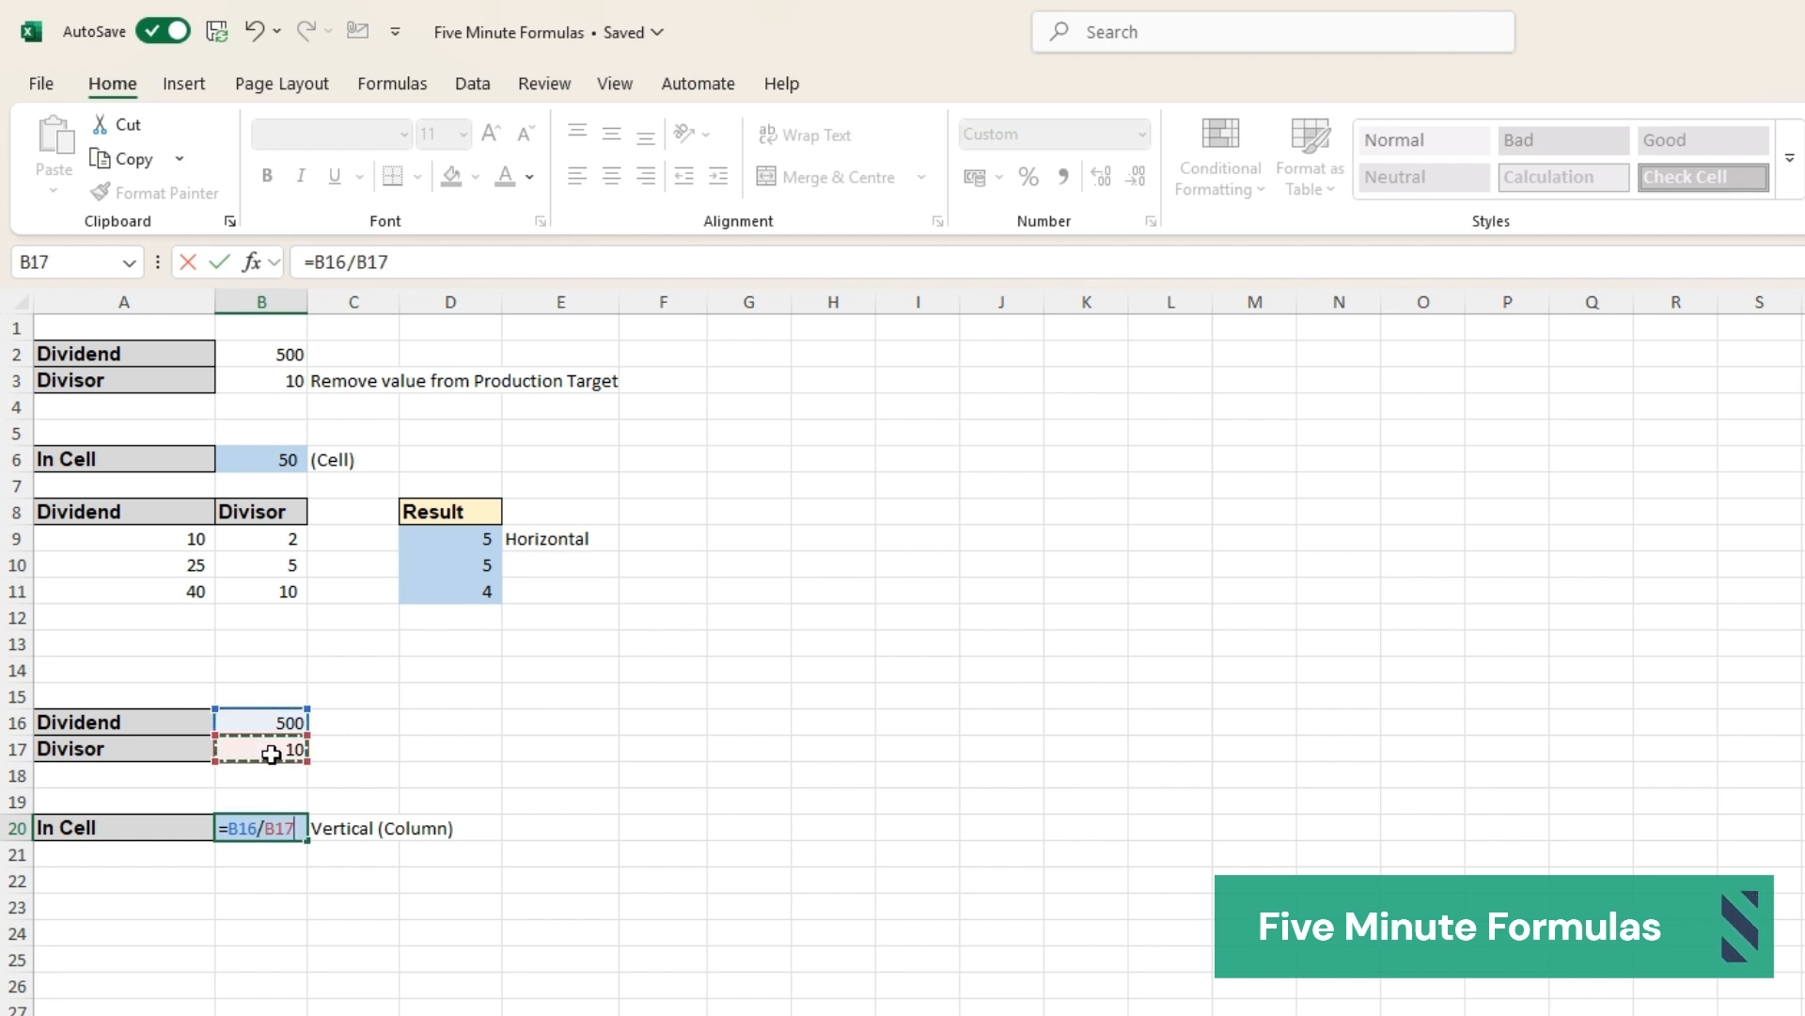
key(Return)
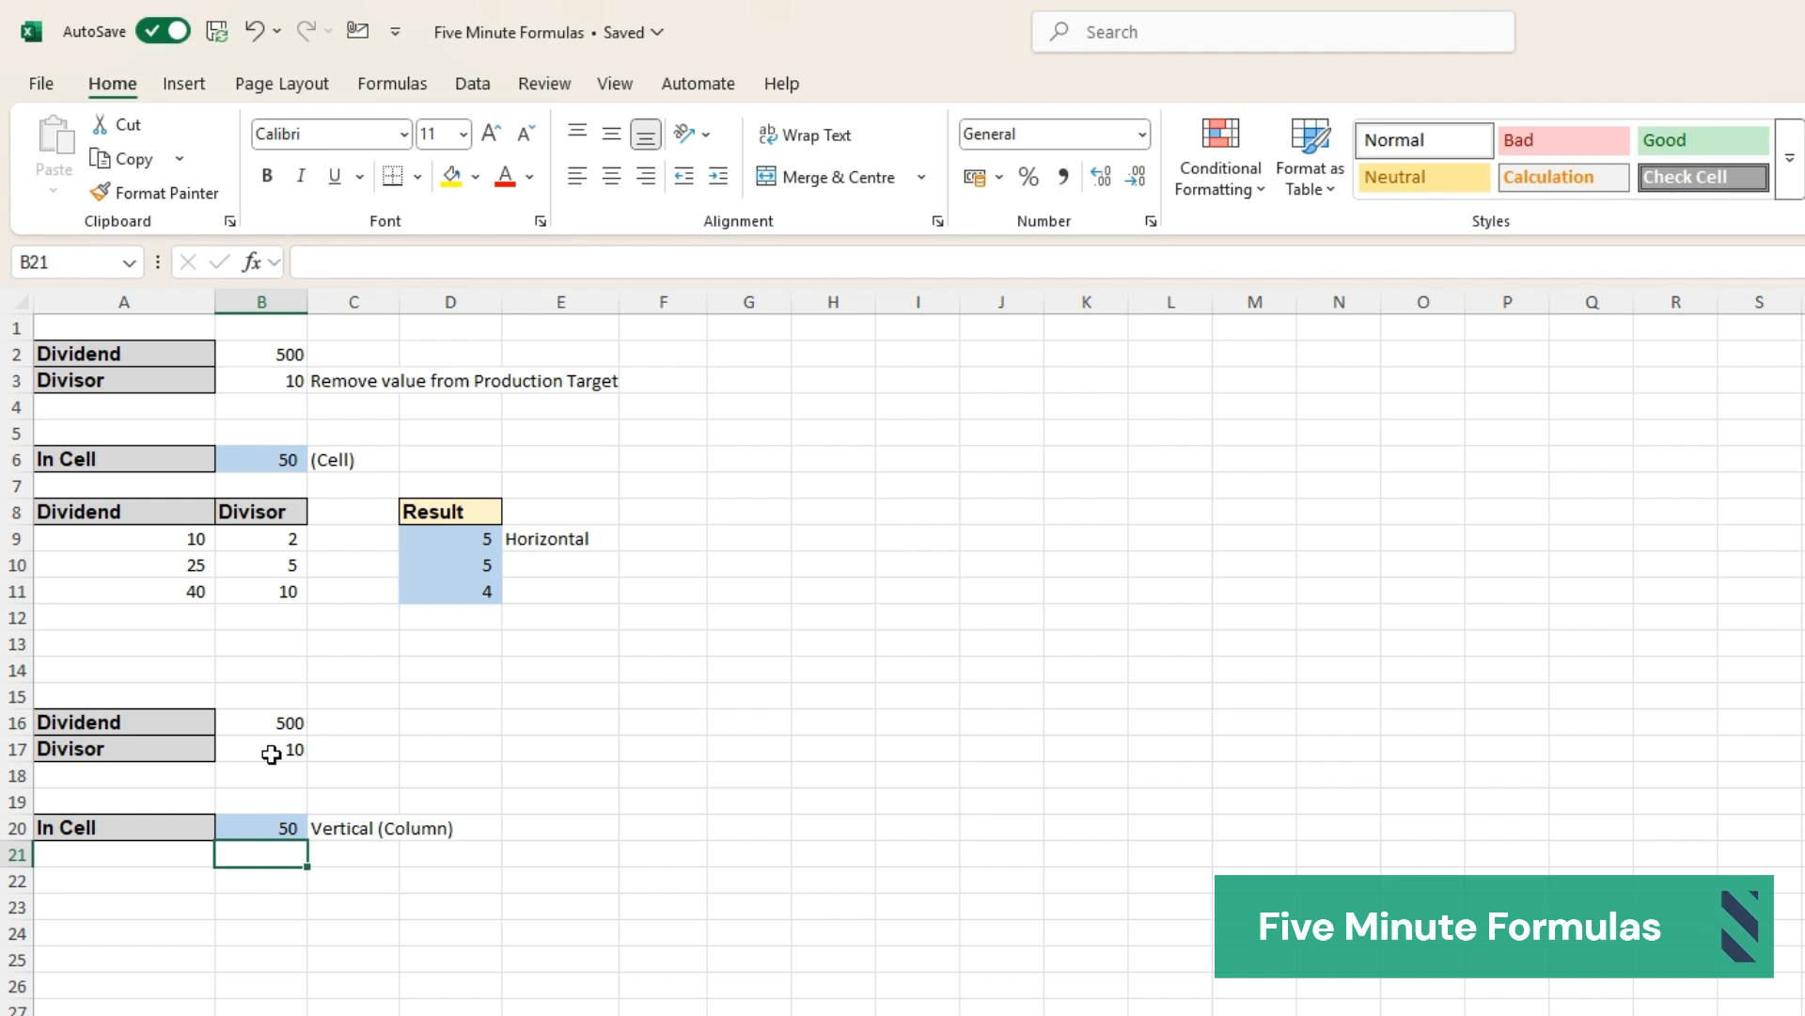
key(Up)
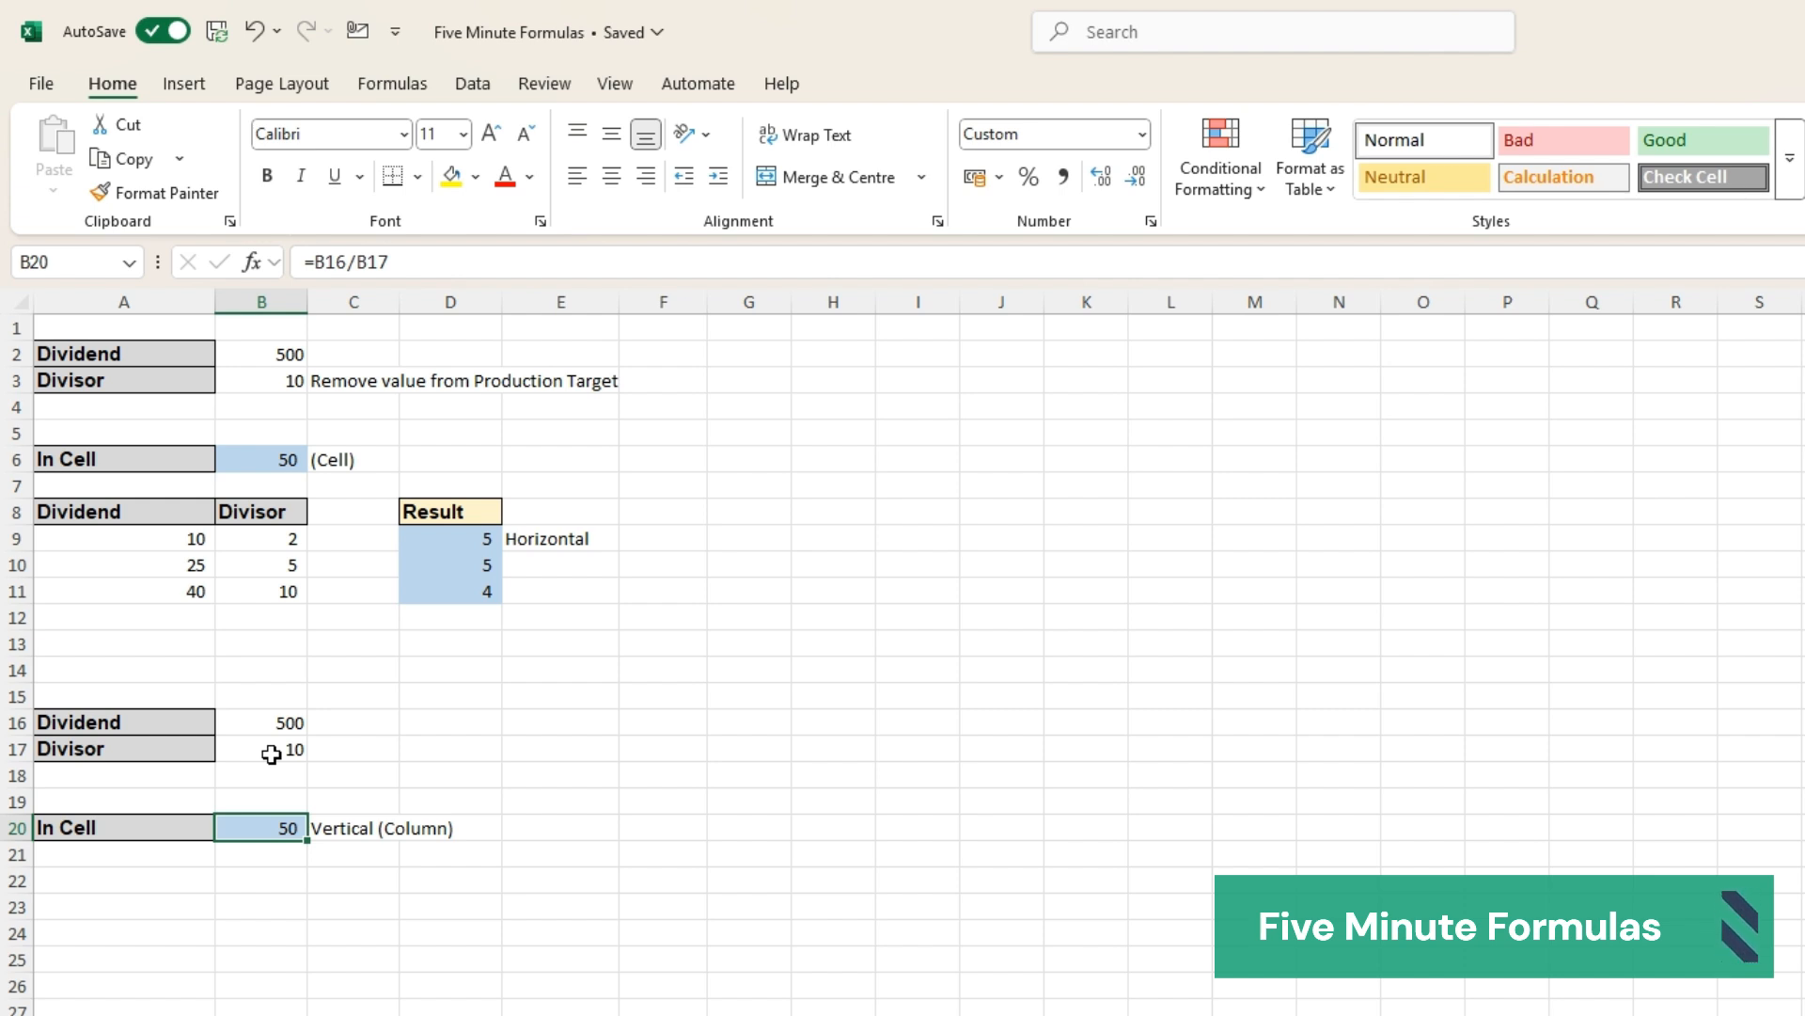
key(F2)
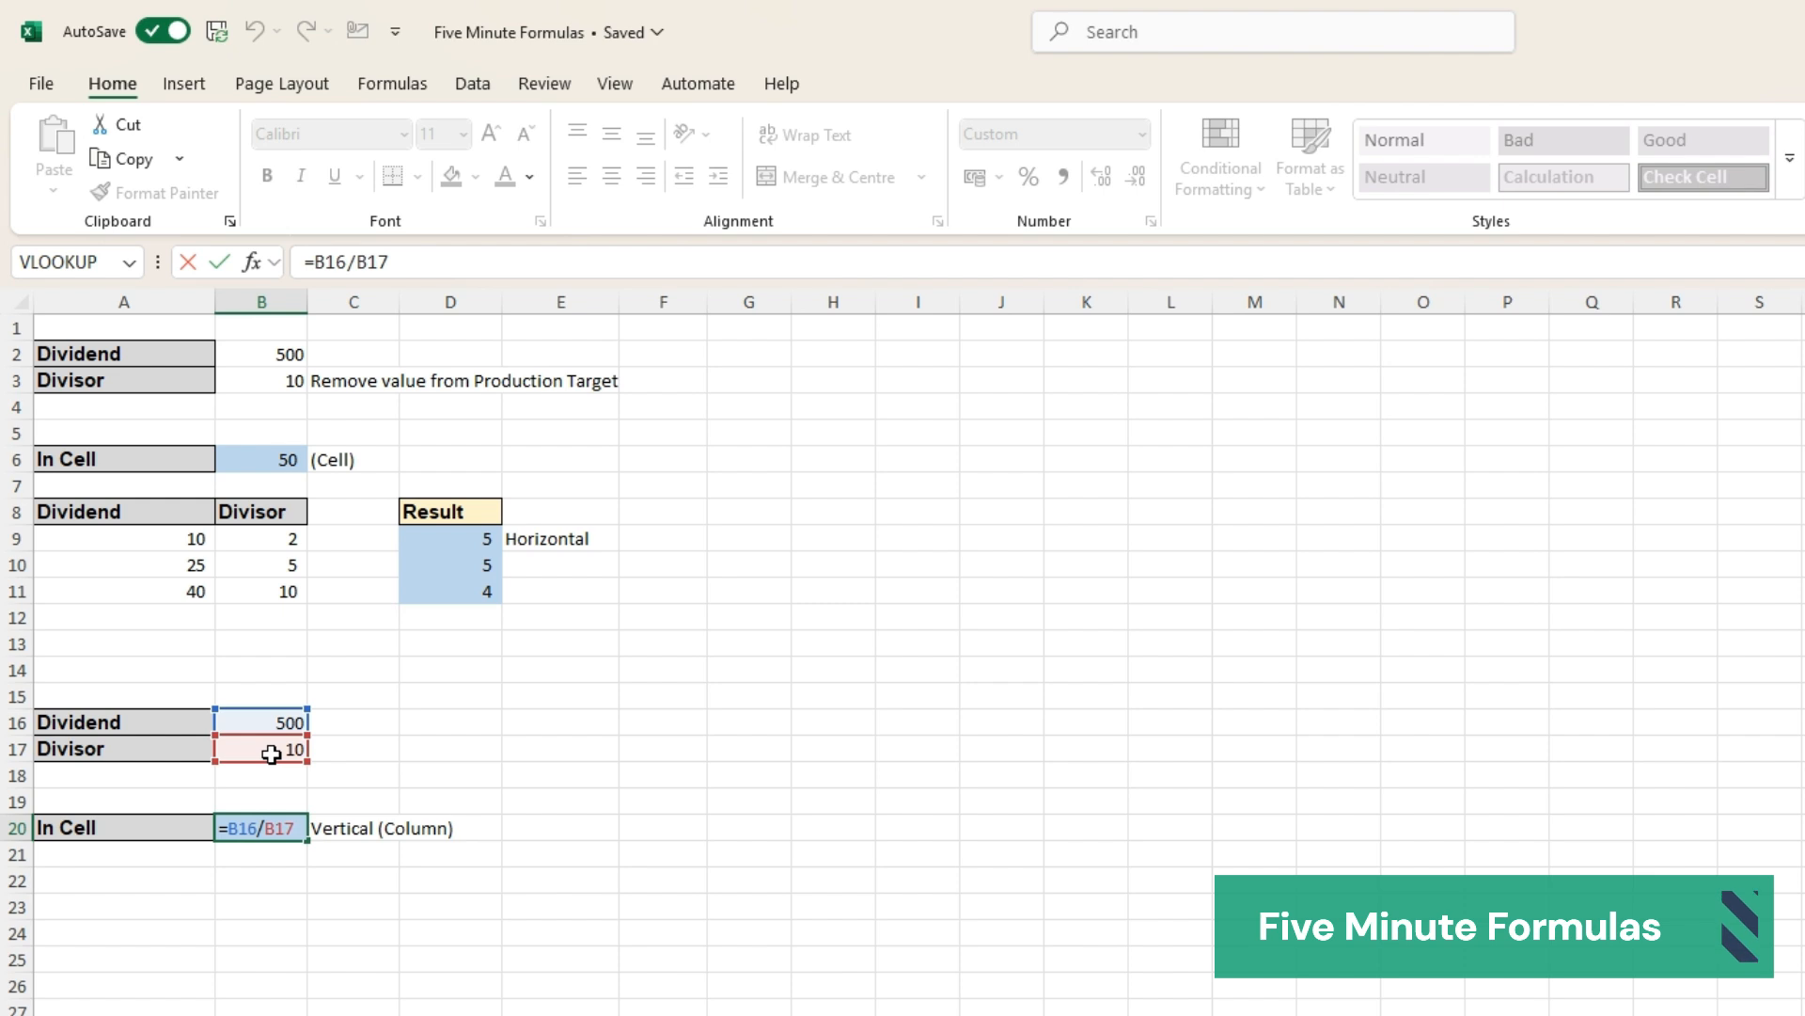
key(Return)
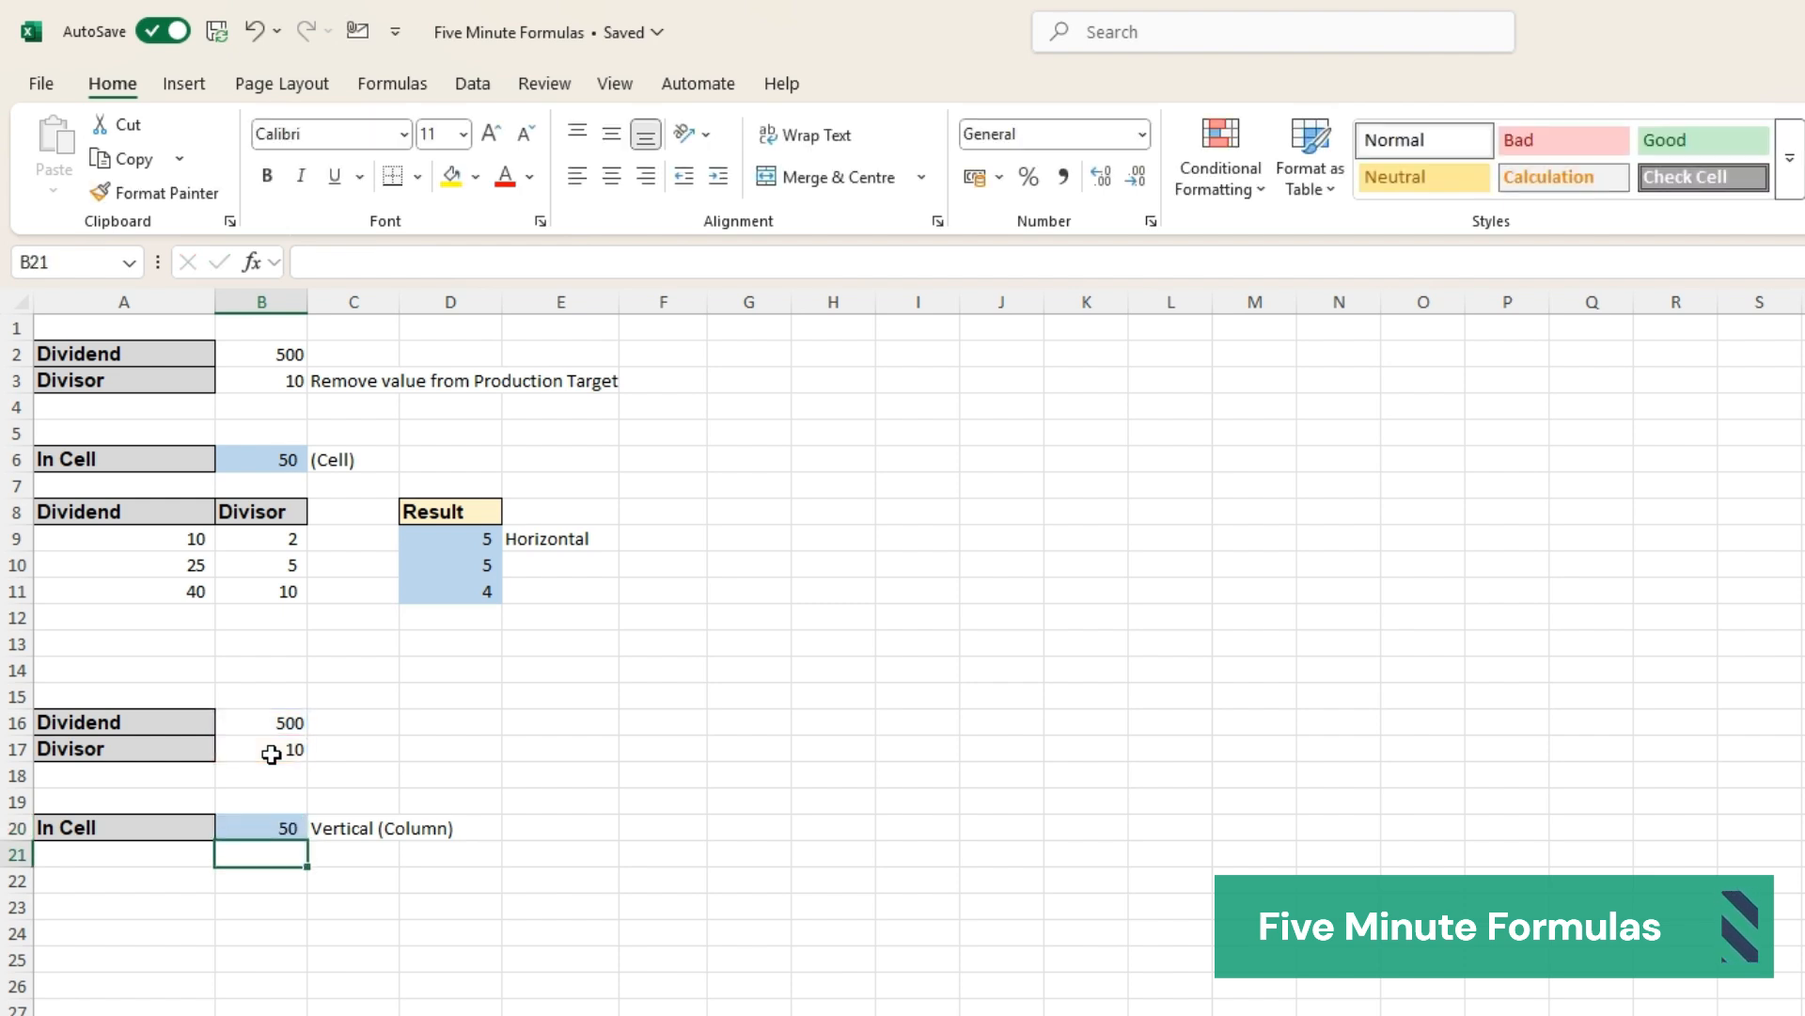